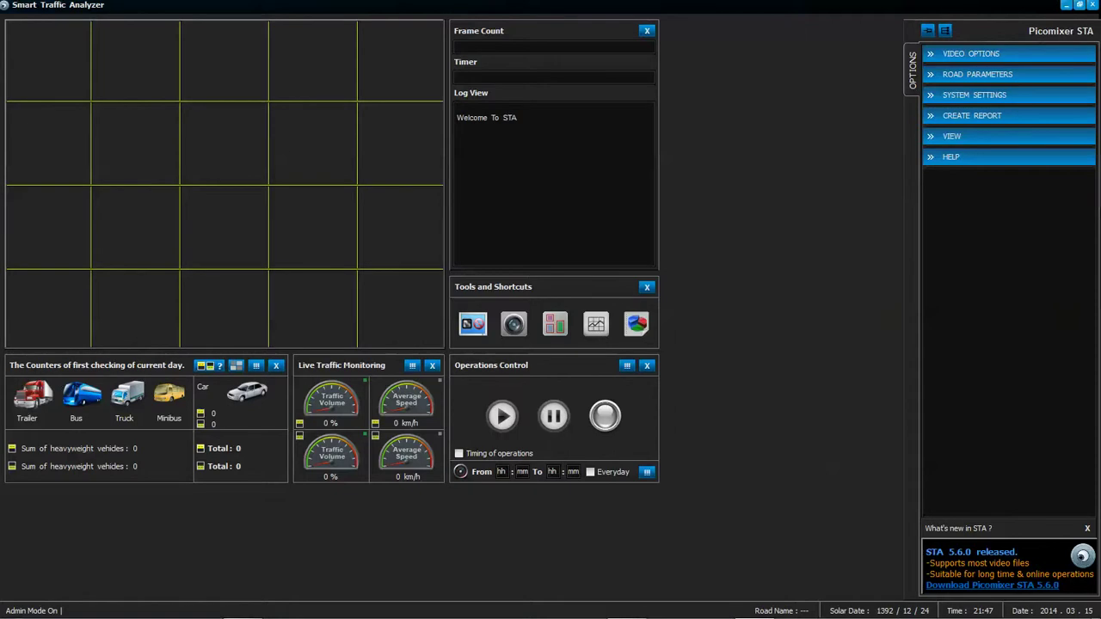
- Review the available Video Source, IP Camera and Tuner settings
click(1014, 51)
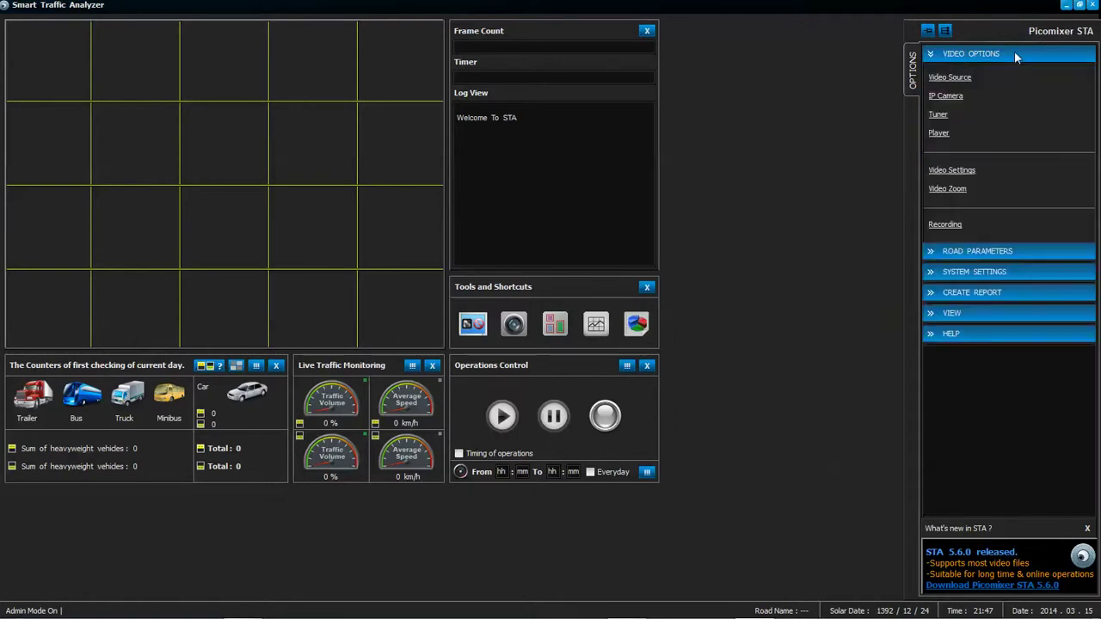
click(950, 78)
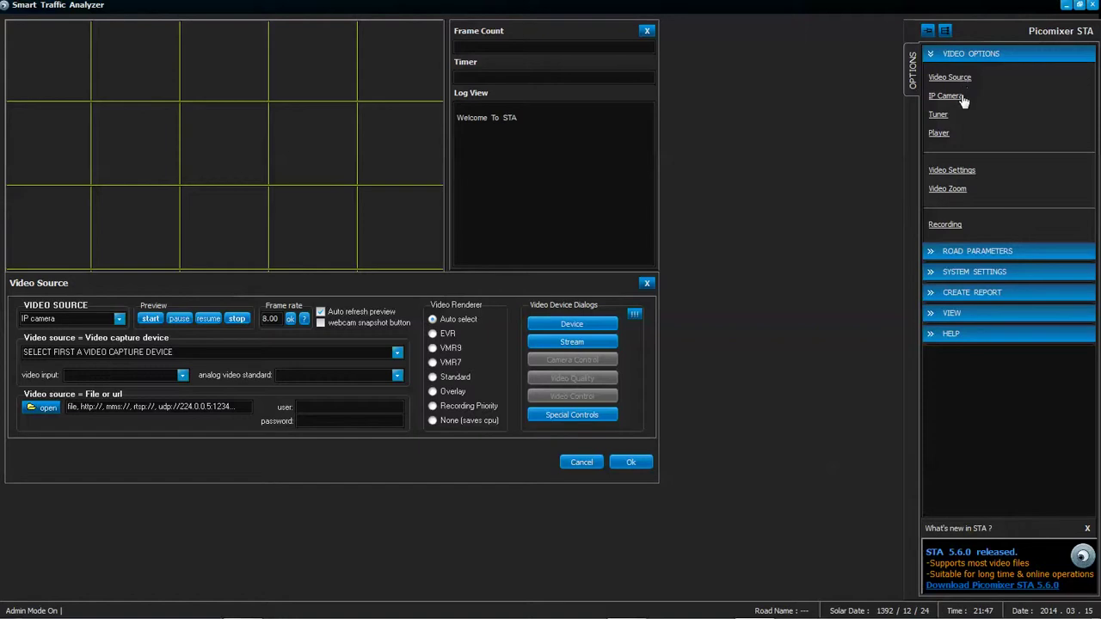
click(962, 100)
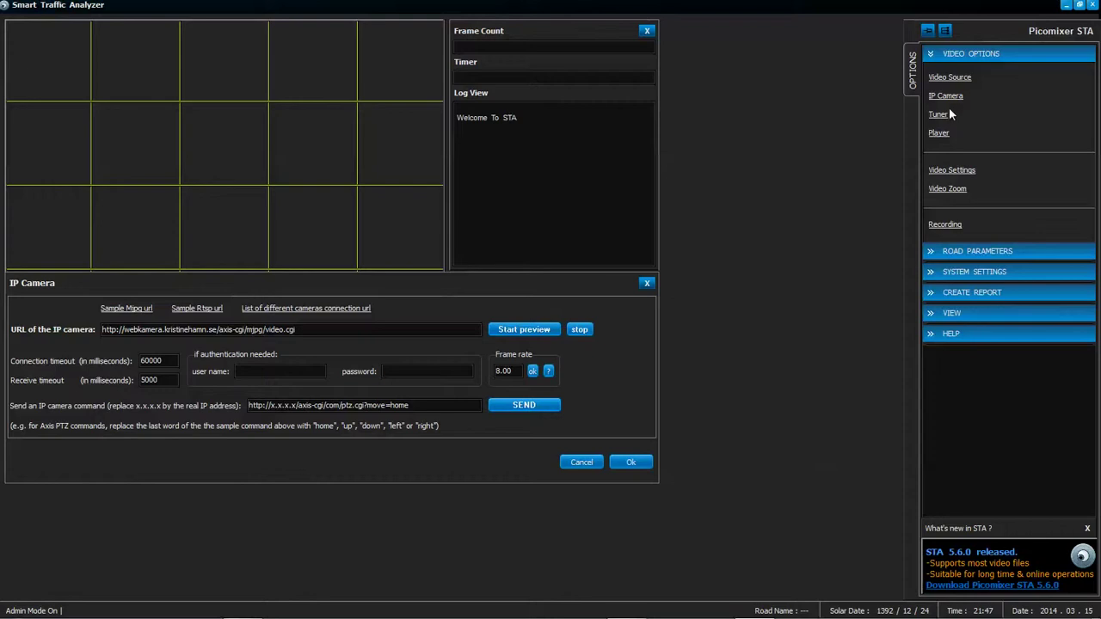
click(939, 116)
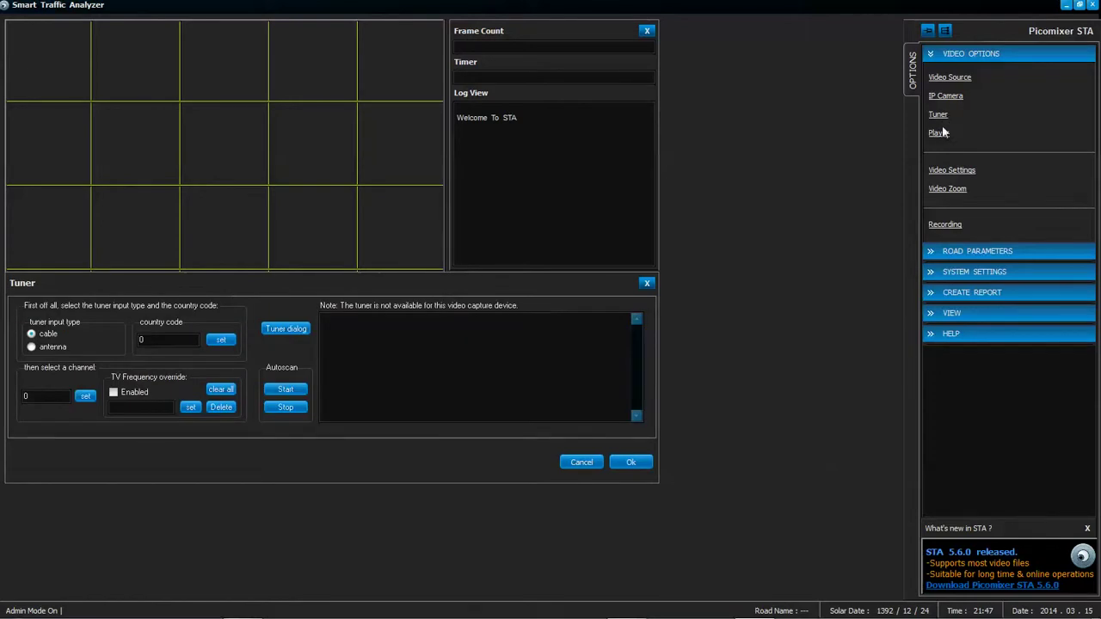
- Load the clip road 001.avi in the Player and move the Player window down to uncover the video and tool shortcuts
click(940, 135)
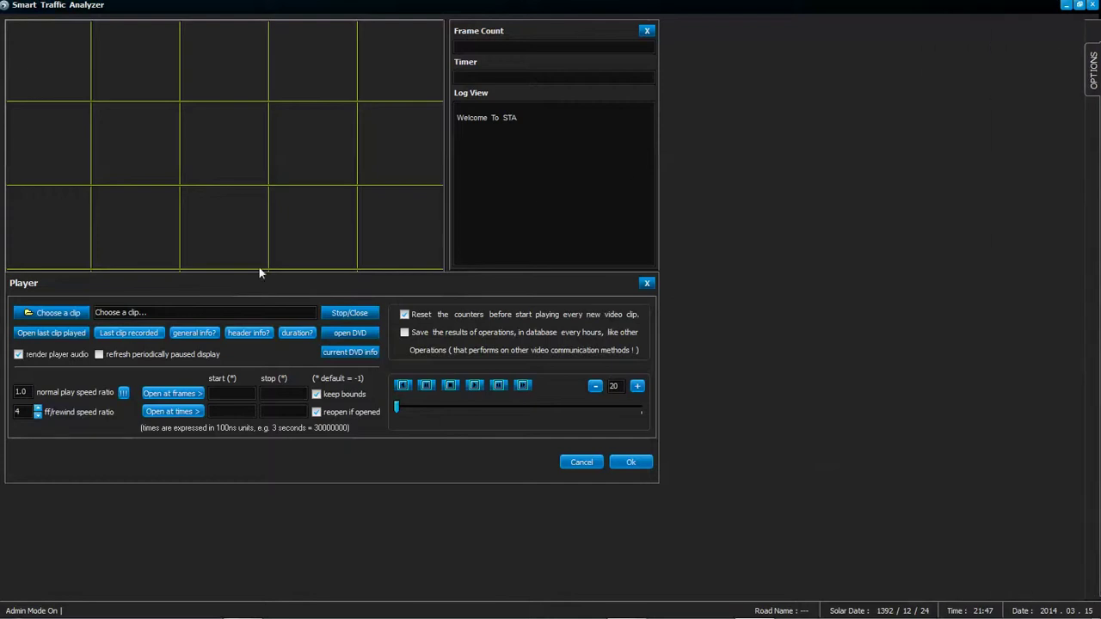
click(74, 312)
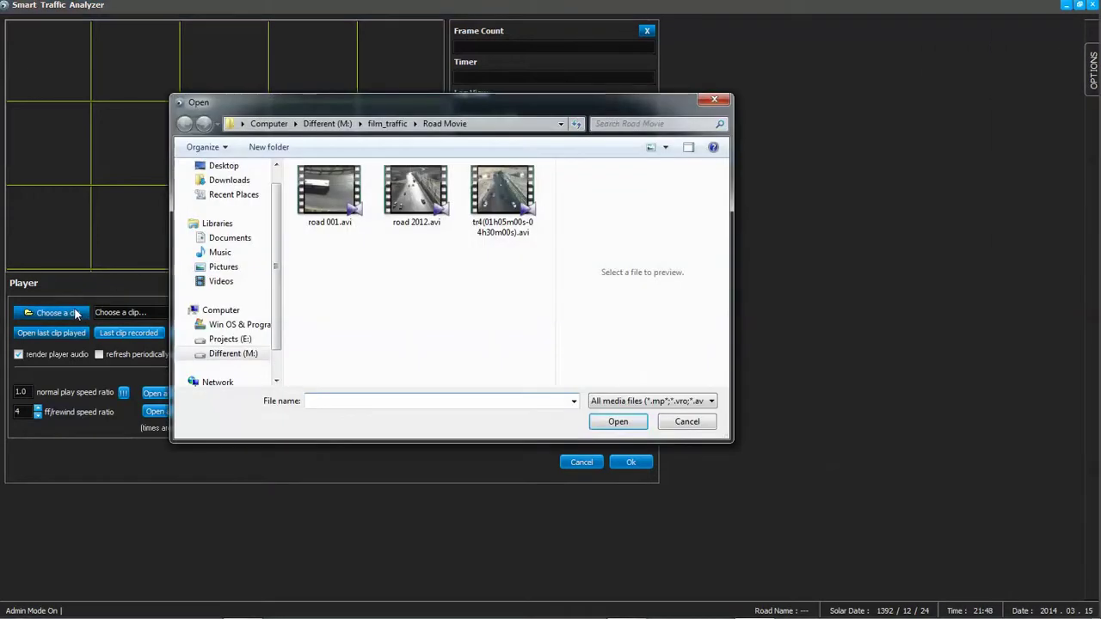
double_click(330, 187)
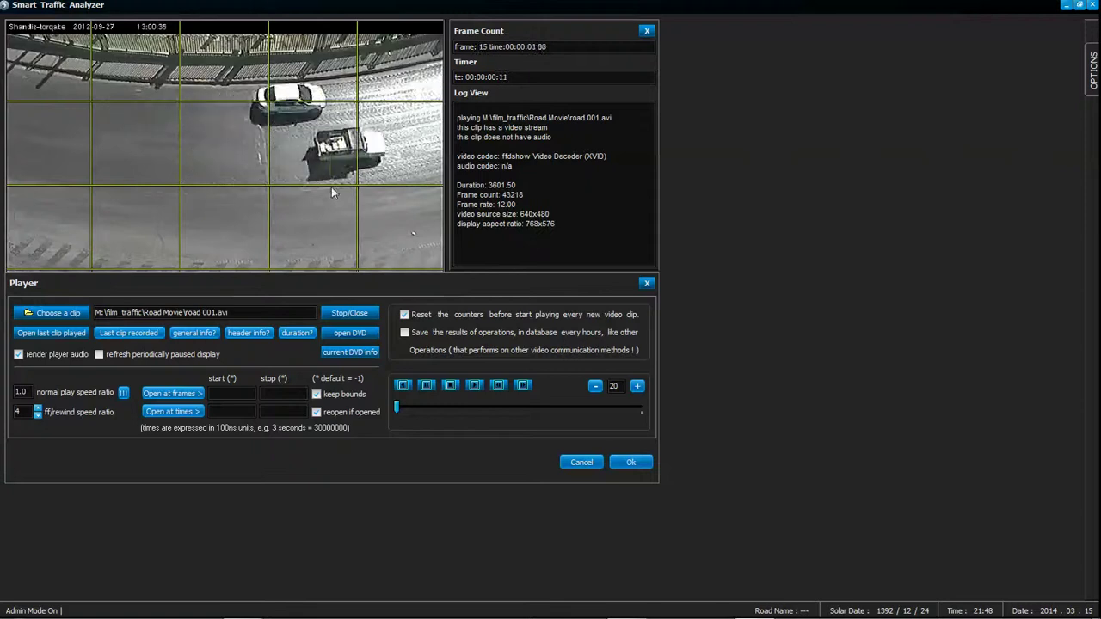
drag(552, 285, 565, 375)
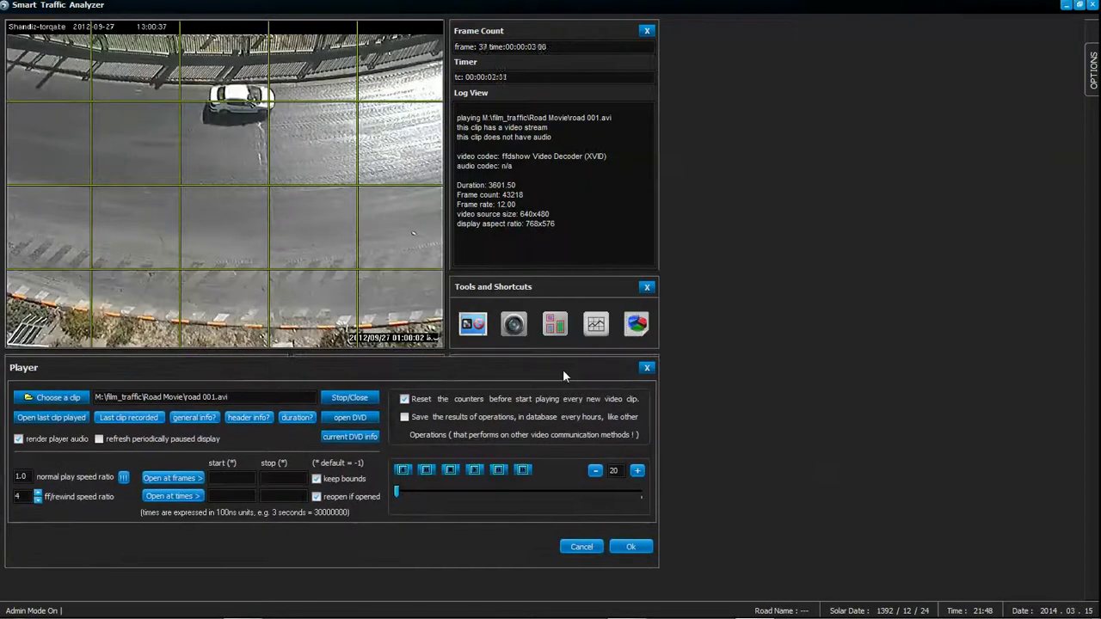
- Capture a frame of the playing clip and measure the pickup's length and width in it
click(515, 327)
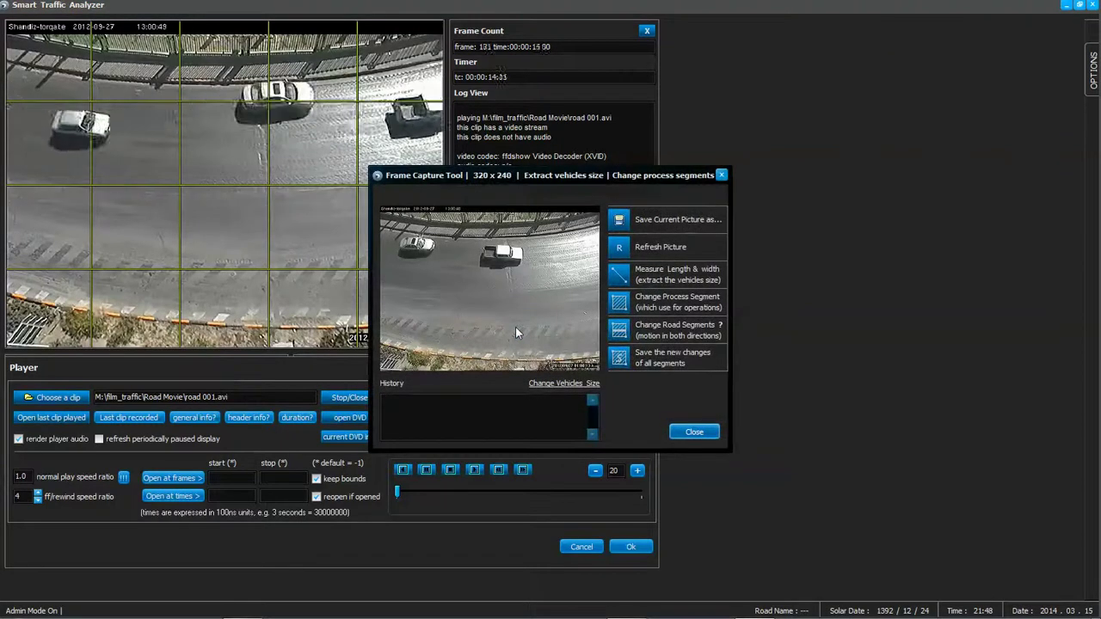
click(662, 274)
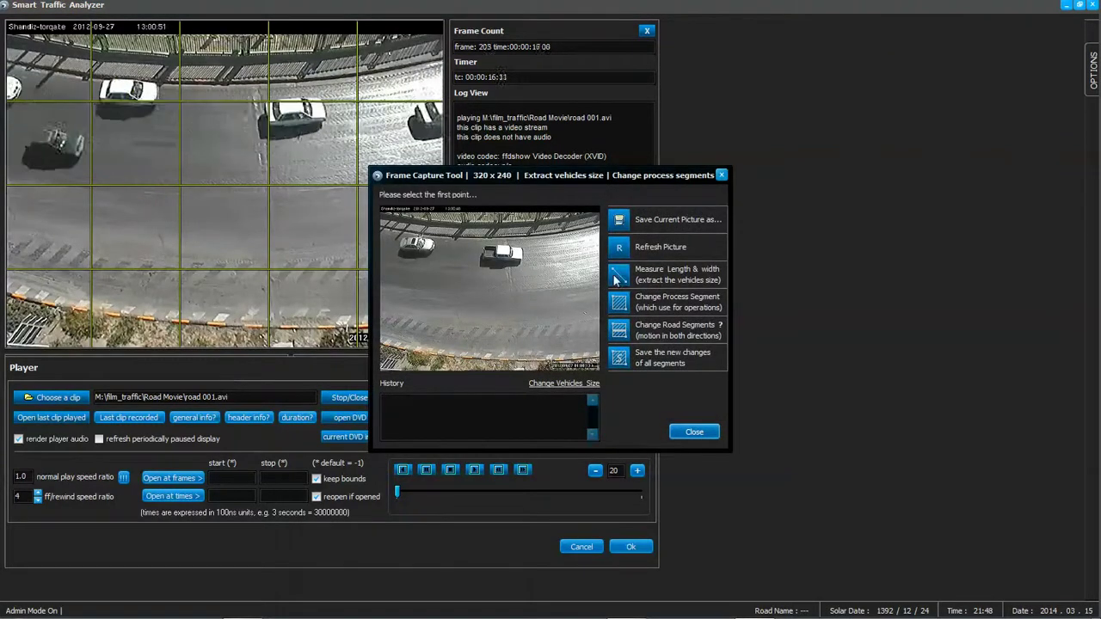
click(486, 260)
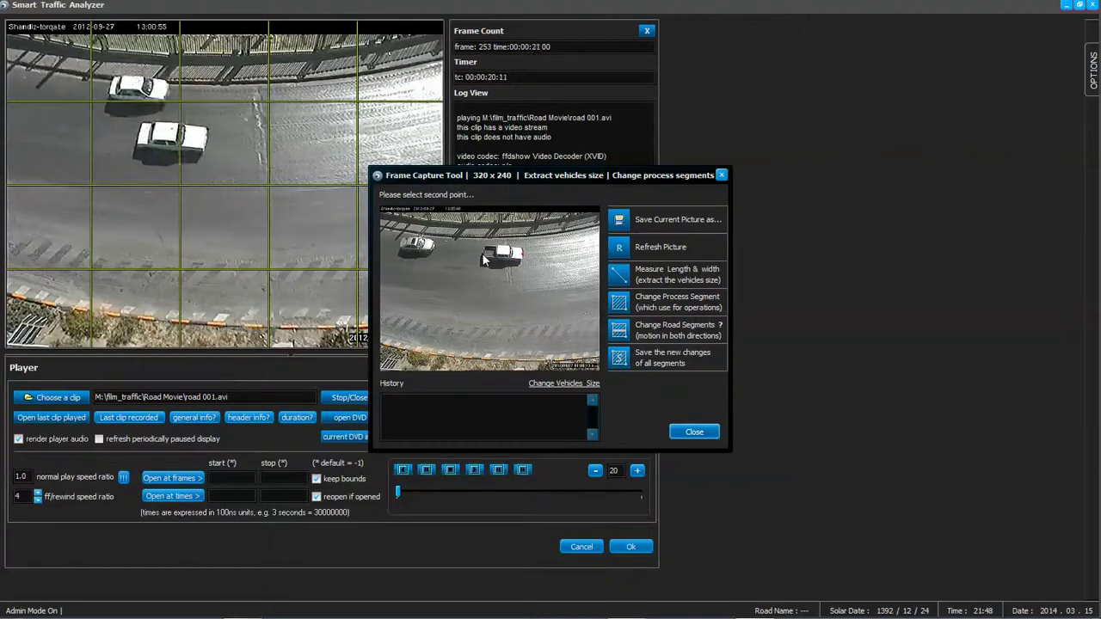
click(484, 261)
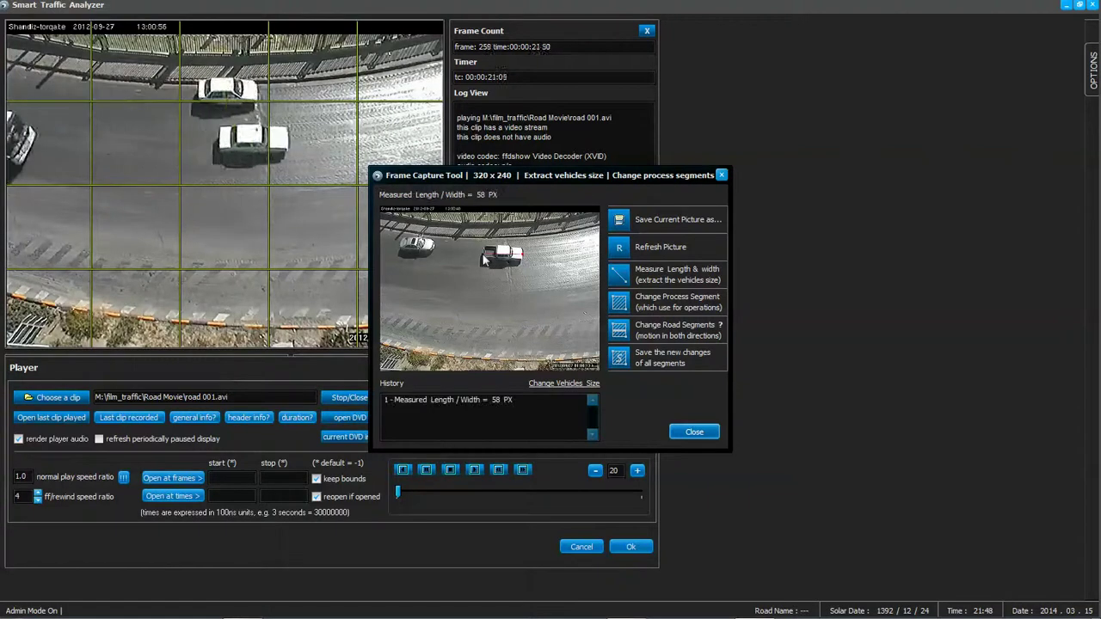
click(617, 277)
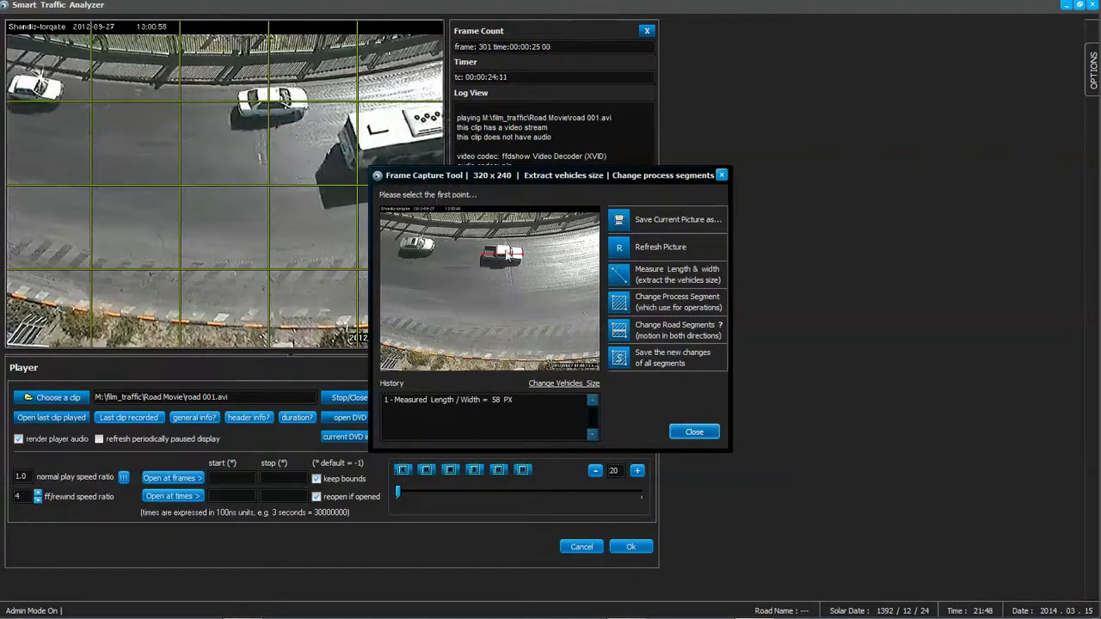
click(506, 265)
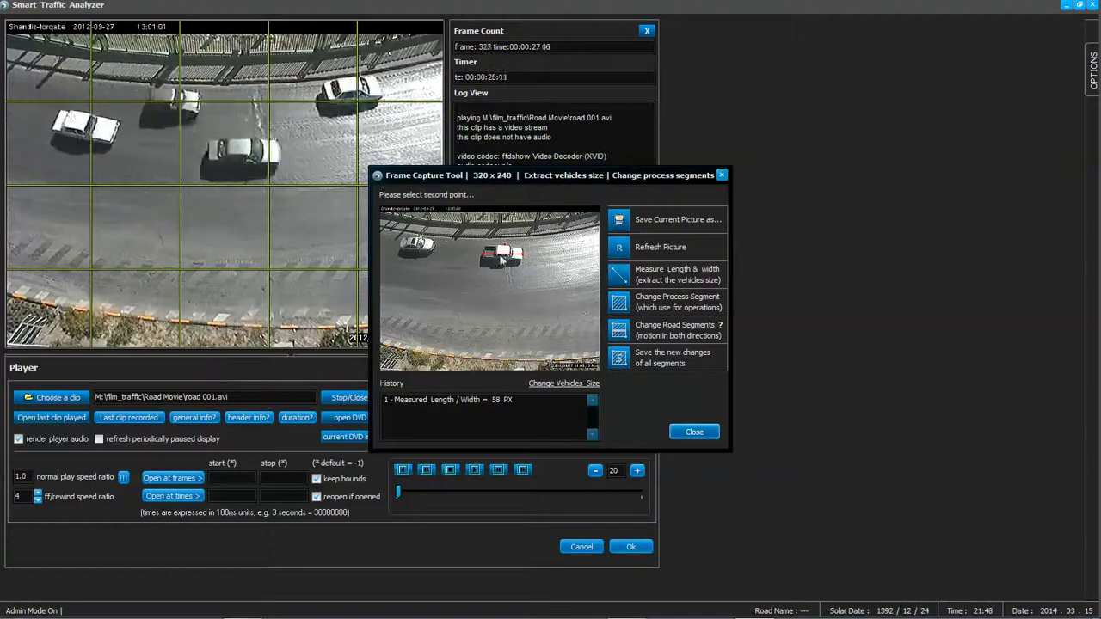
click(506, 267)
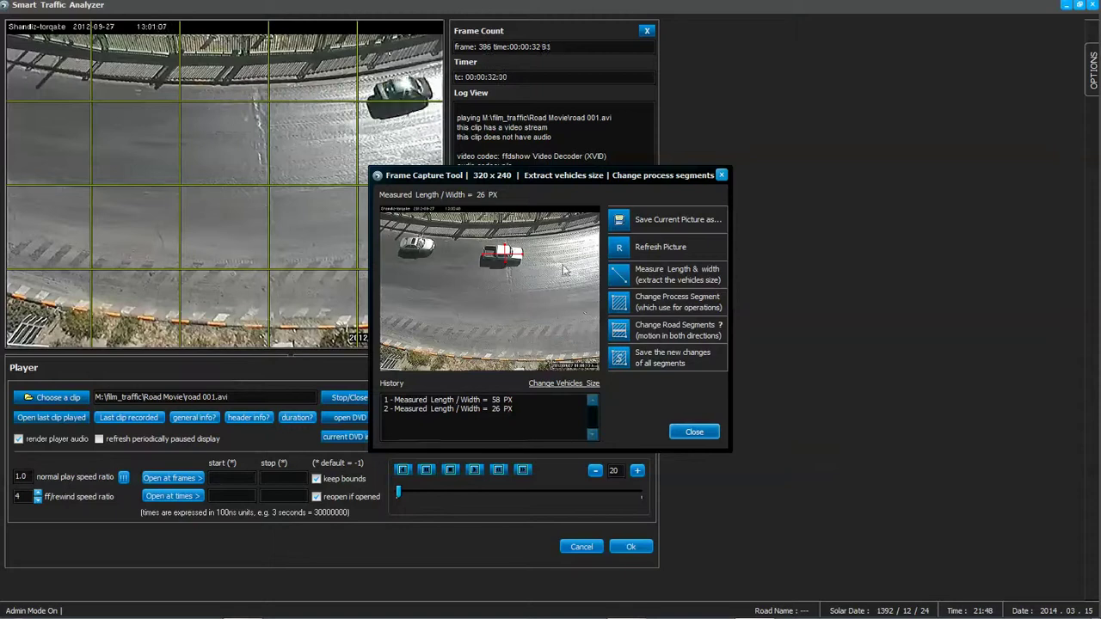
- Set the maximum big car length to 58 px and width to 26 px, save the vehicle sizes, and close the Frame Capture Tool
mouse_move(1094, 69)
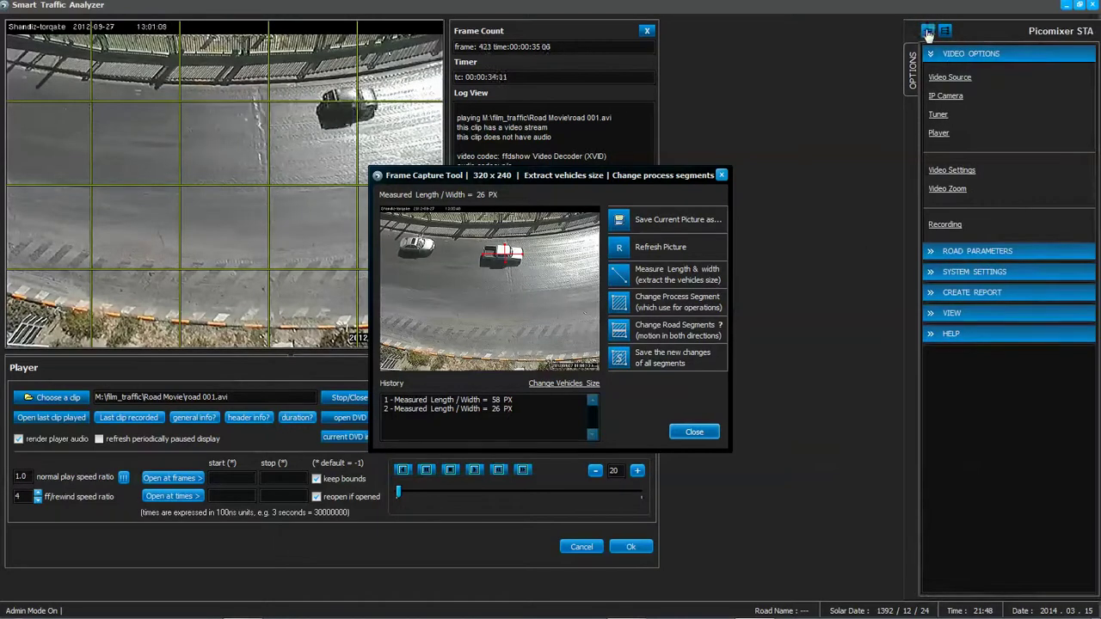
click(1046, 253)
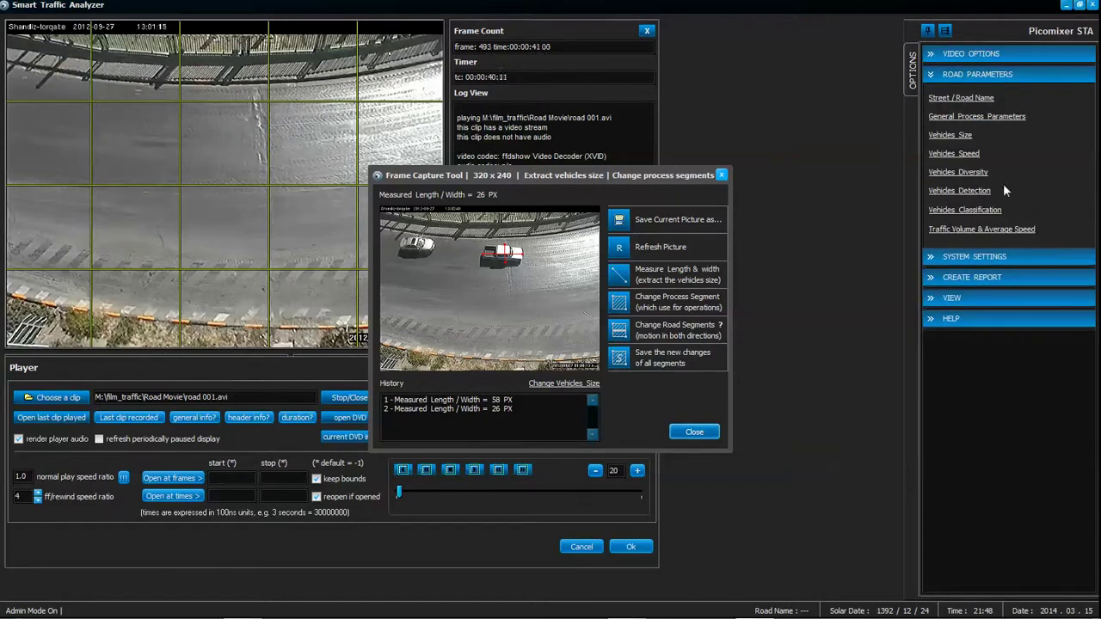
click(965, 136)
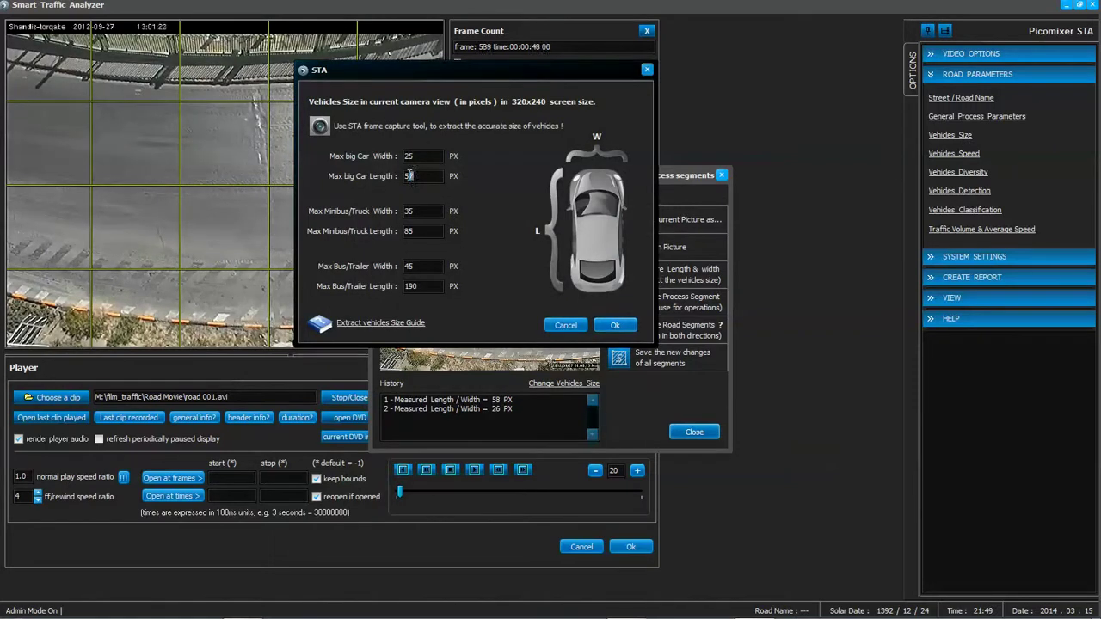
text(8)
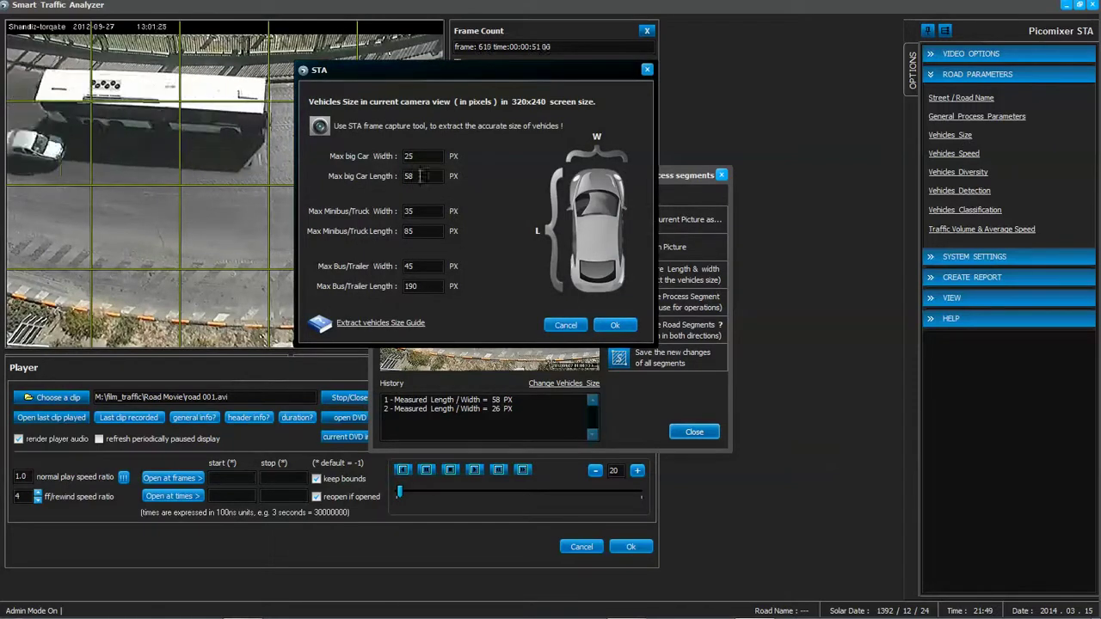
key(shift+Tab)
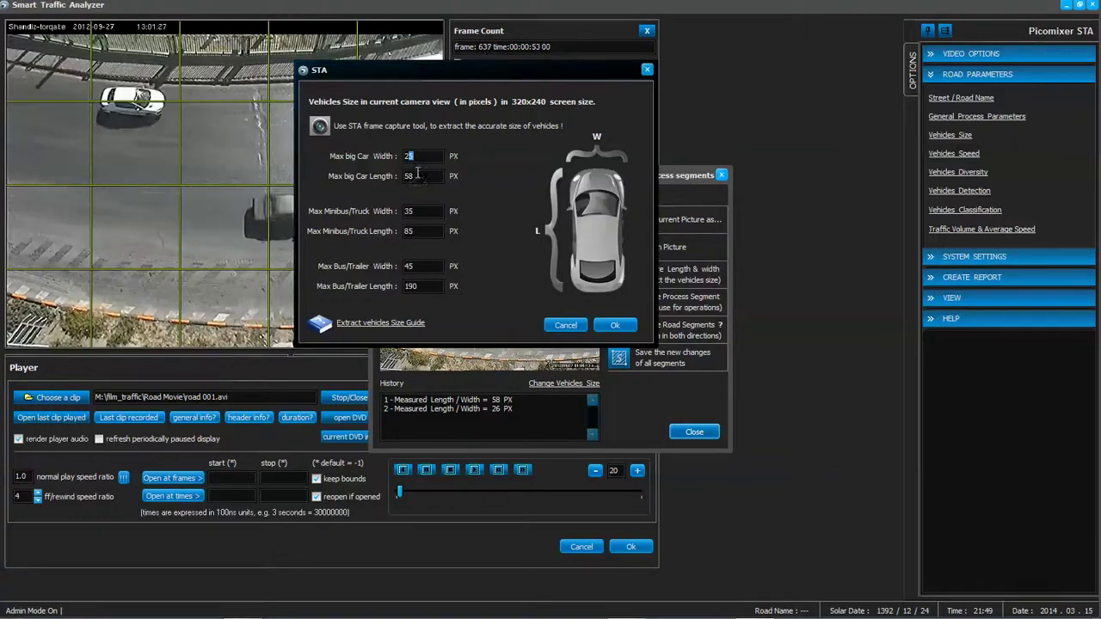
text(26)
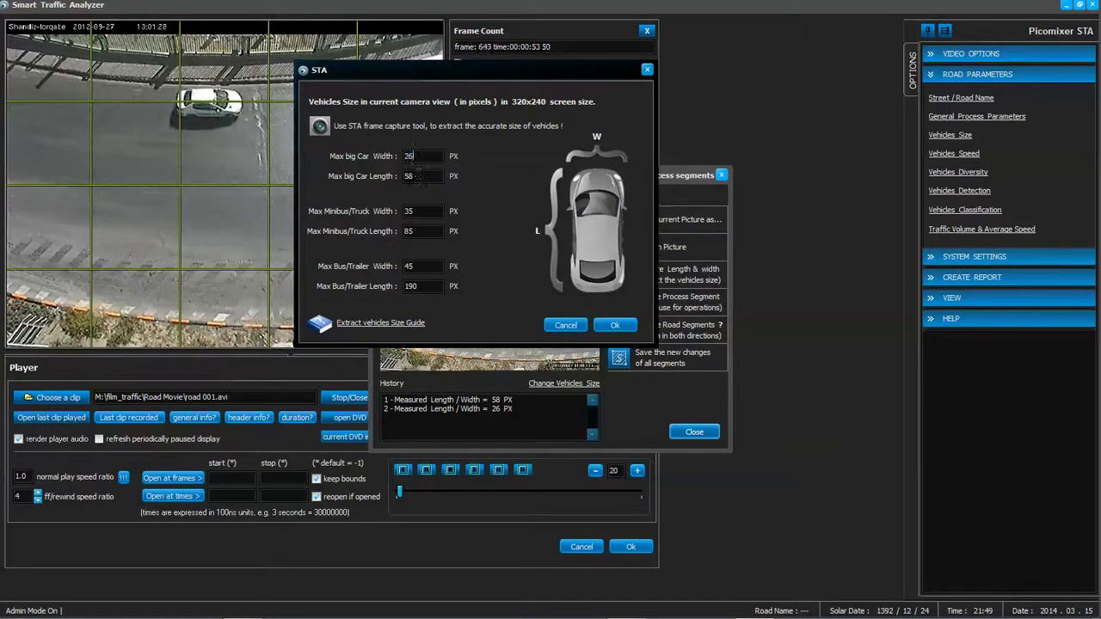
click(623, 330)
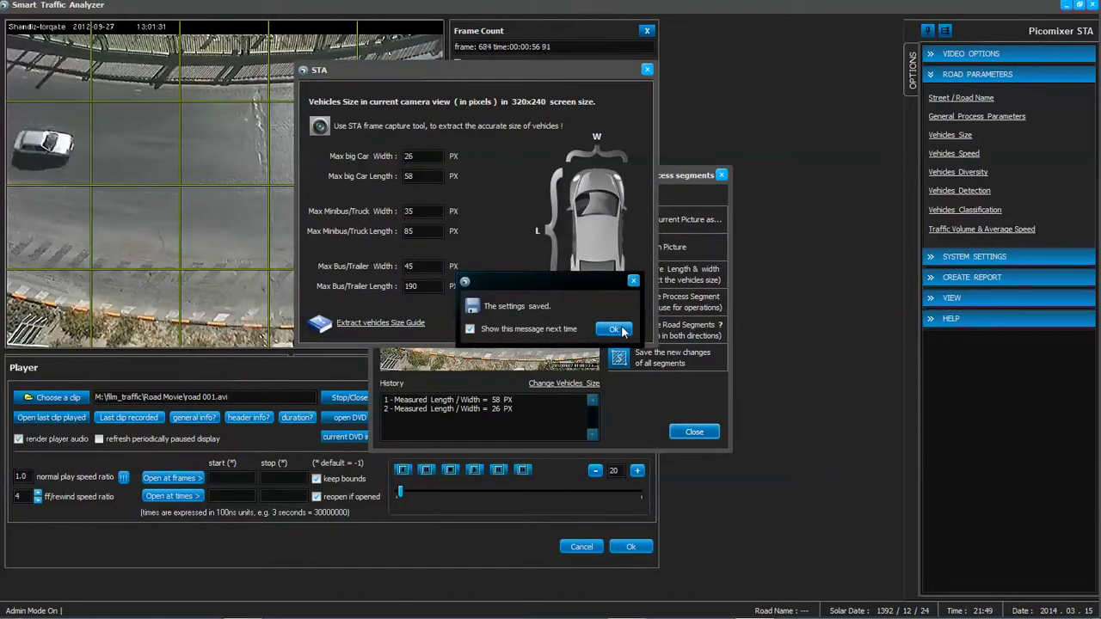
click(615, 329)
click(622, 325)
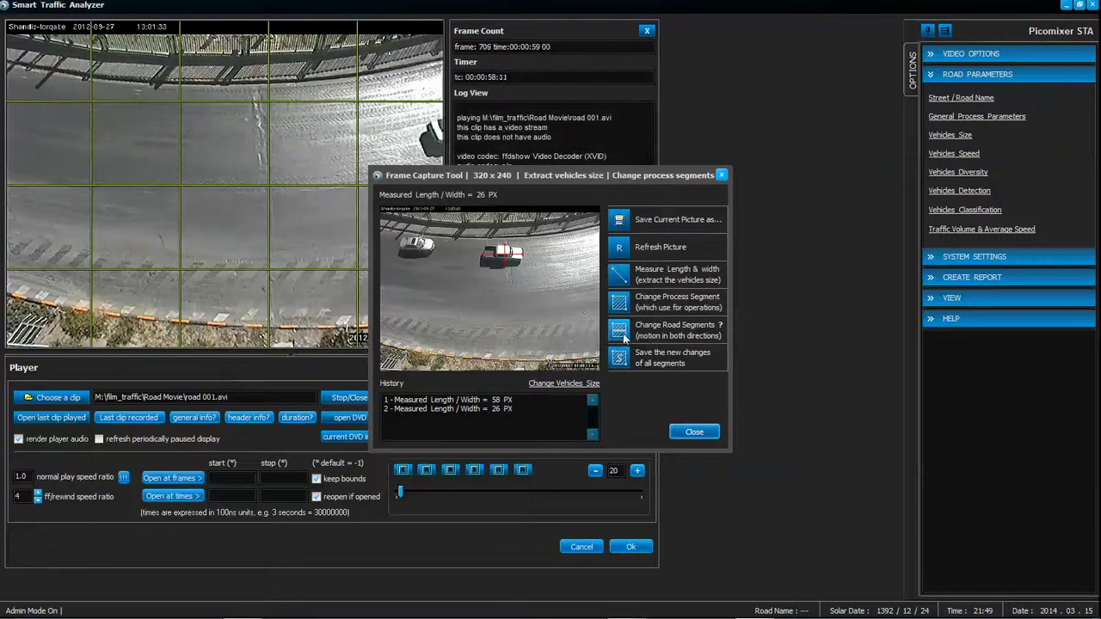
click(694, 431)
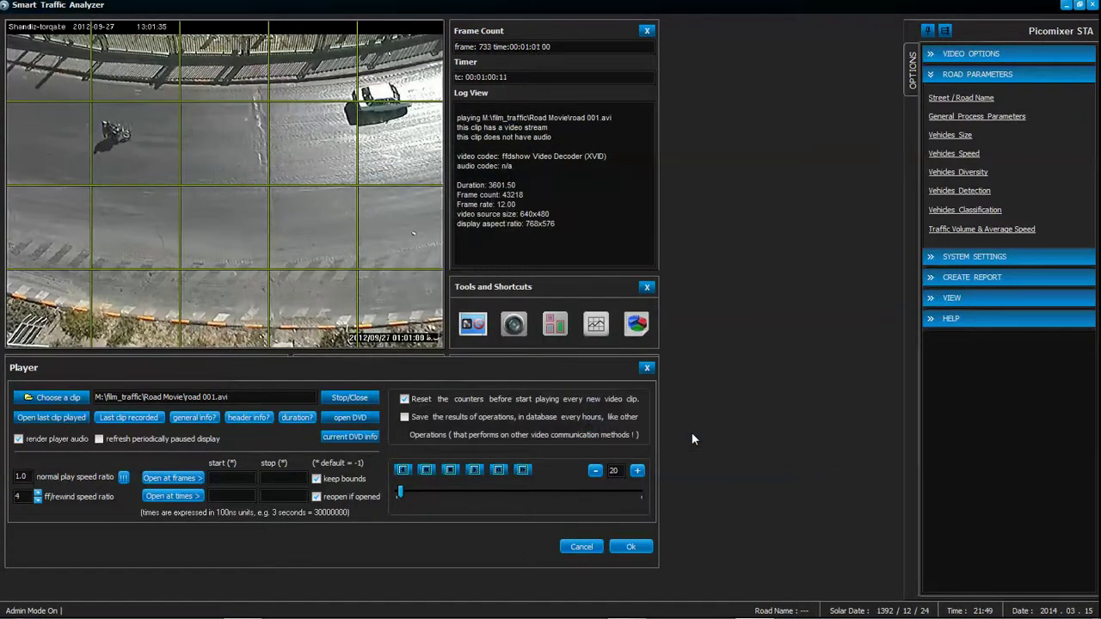
- Restart the last played clip from the beginning and save the Player settings
click(72, 420)
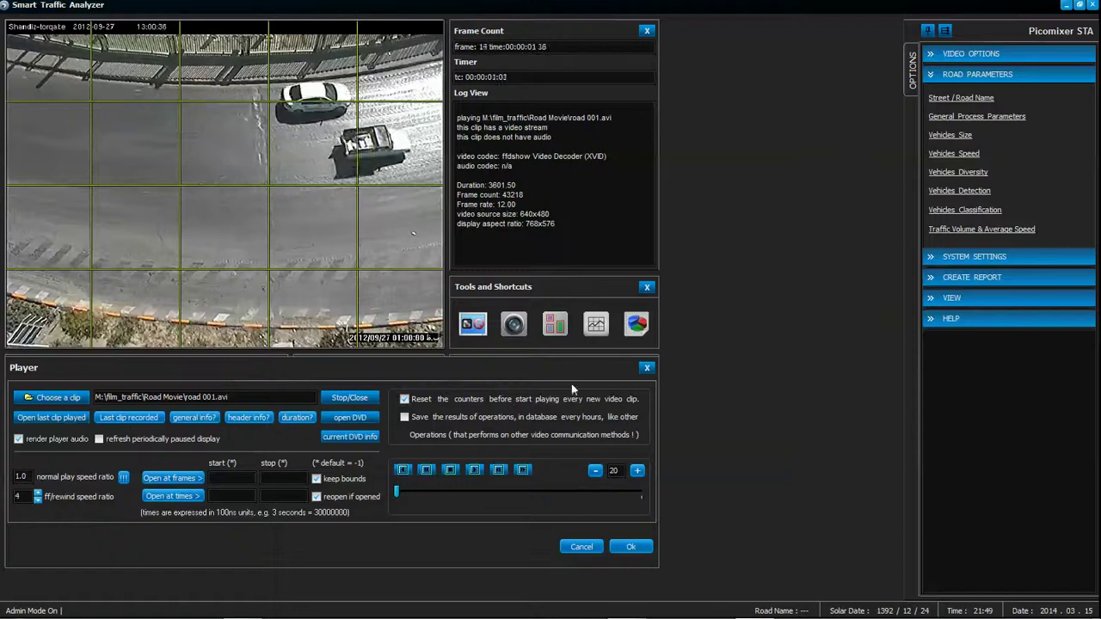
click(631, 548)
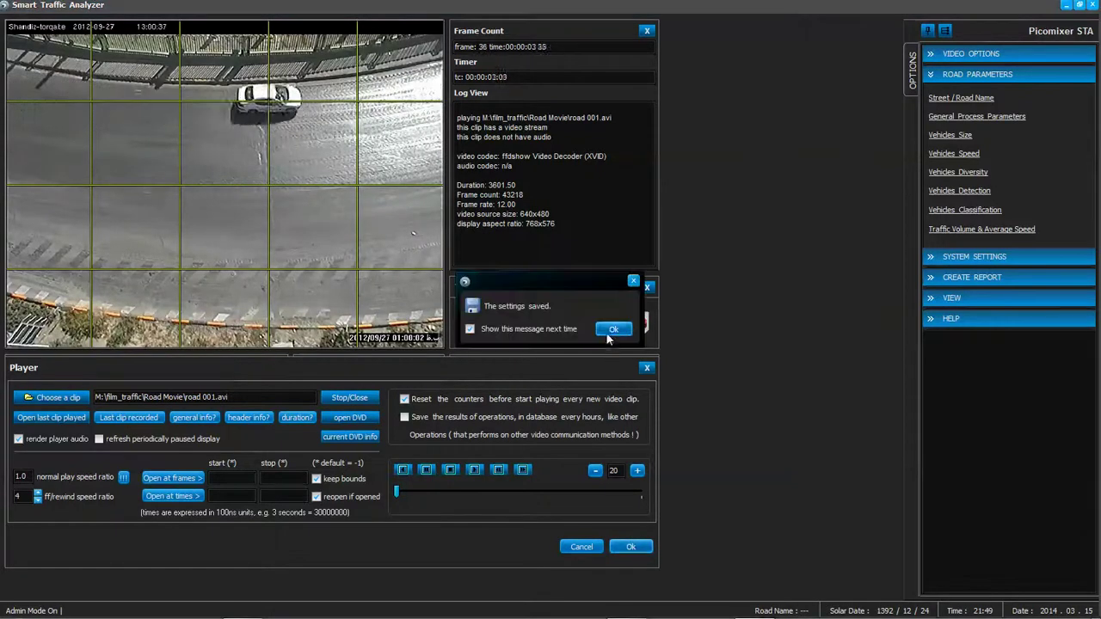
click(609, 334)
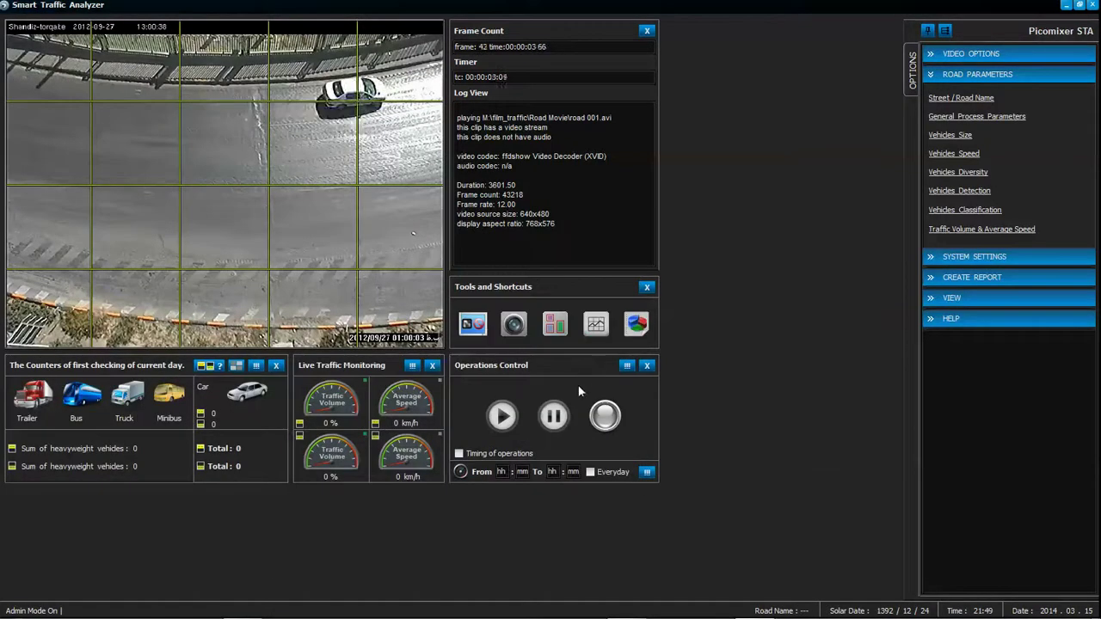
- Start the traffic operations with the proposed first background accepted, and show the vehicle detection monitoring
click(503, 417)
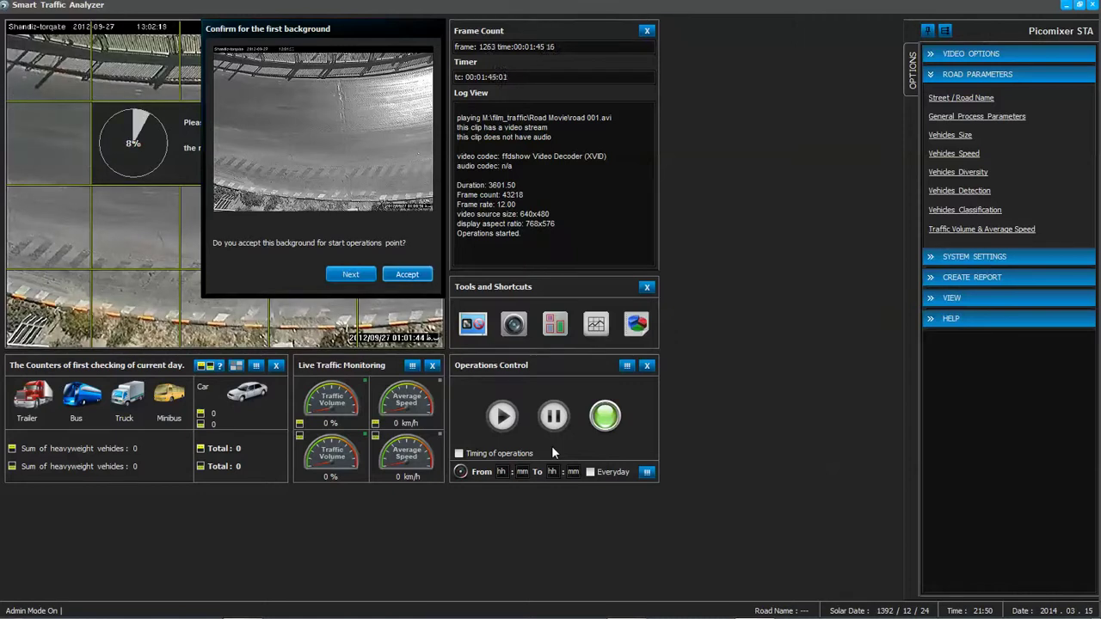
click(406, 279)
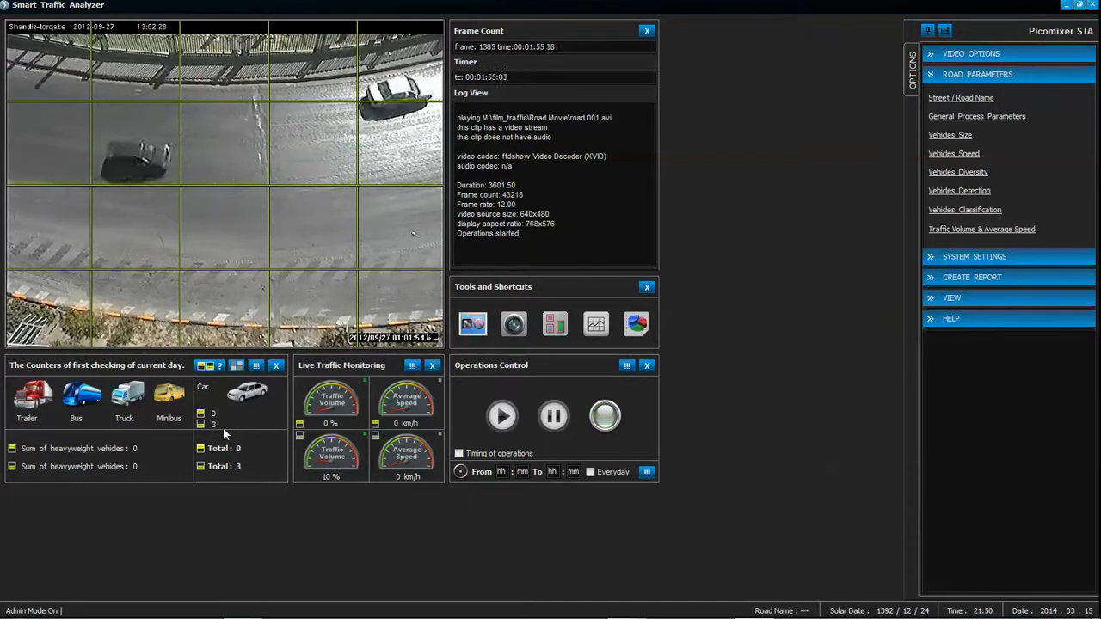
click(551, 333)
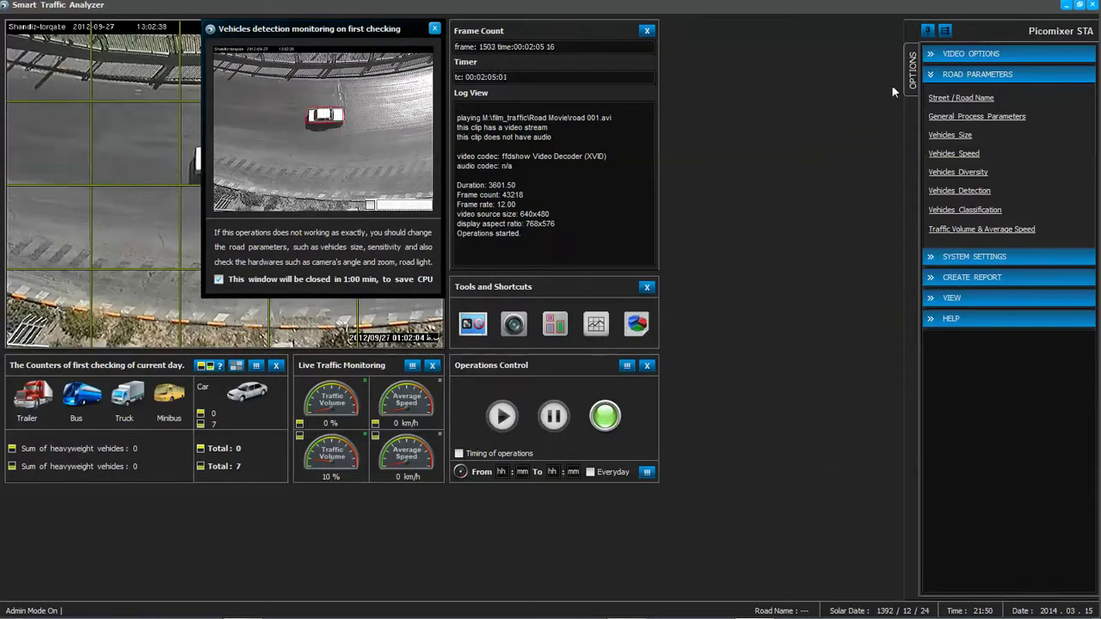
- Pause the traffic operations, then stop and close the clip in the Player and move the Player window back up
click(957, 54)
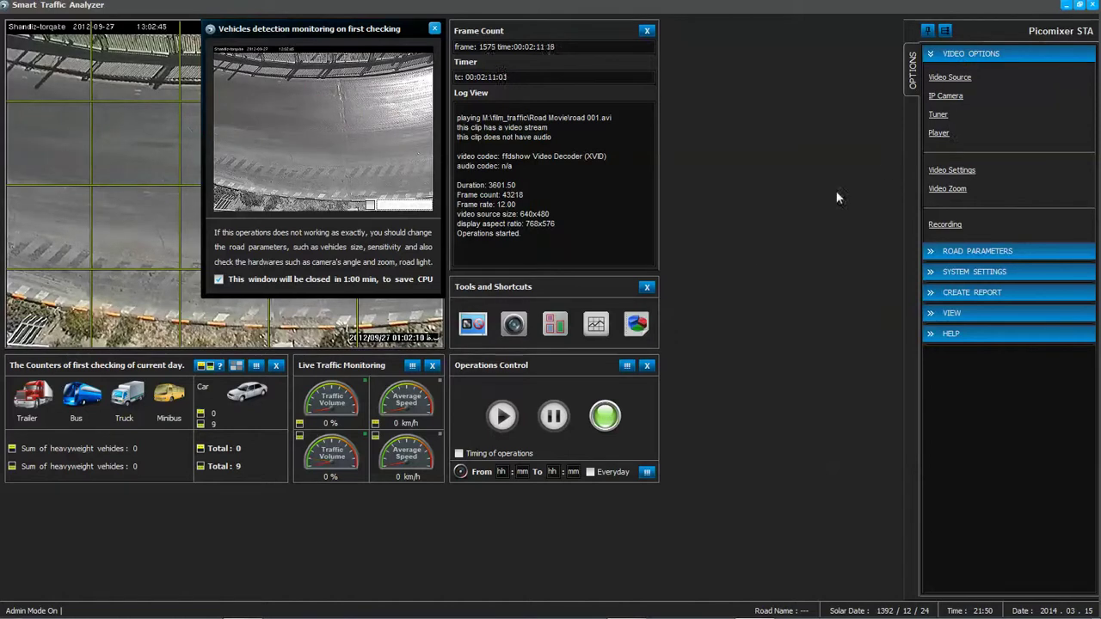
click(561, 415)
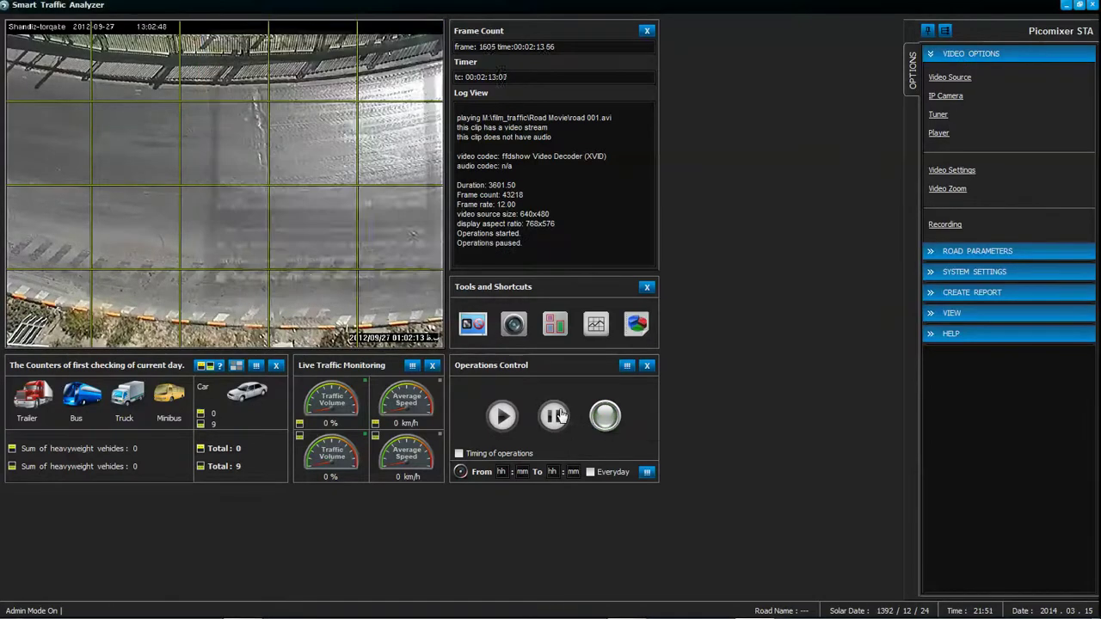
click(938, 136)
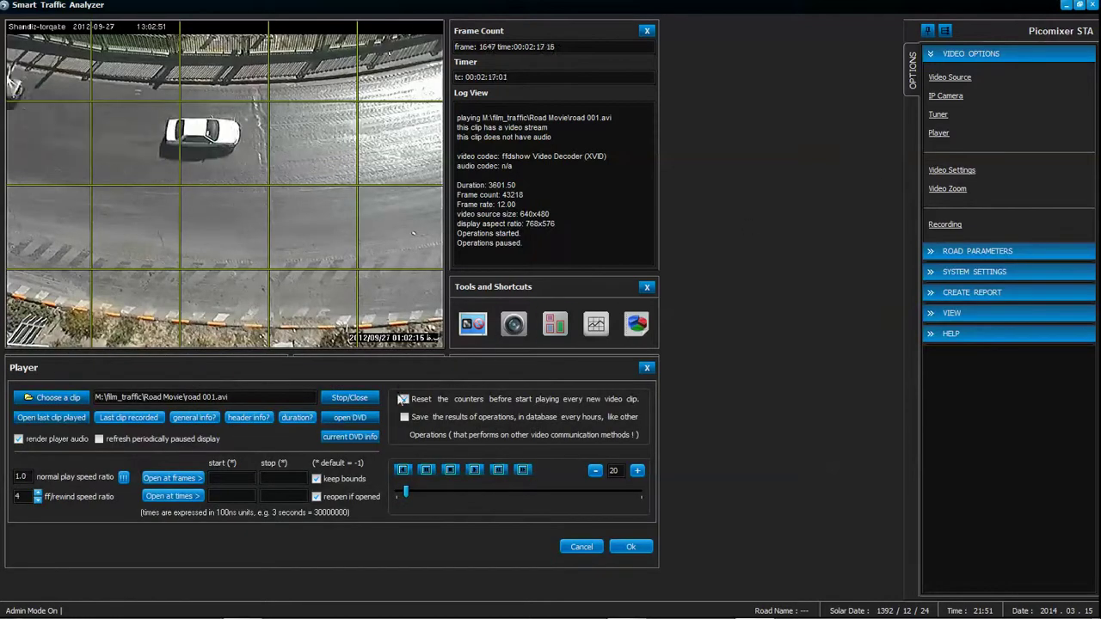
click(358, 401)
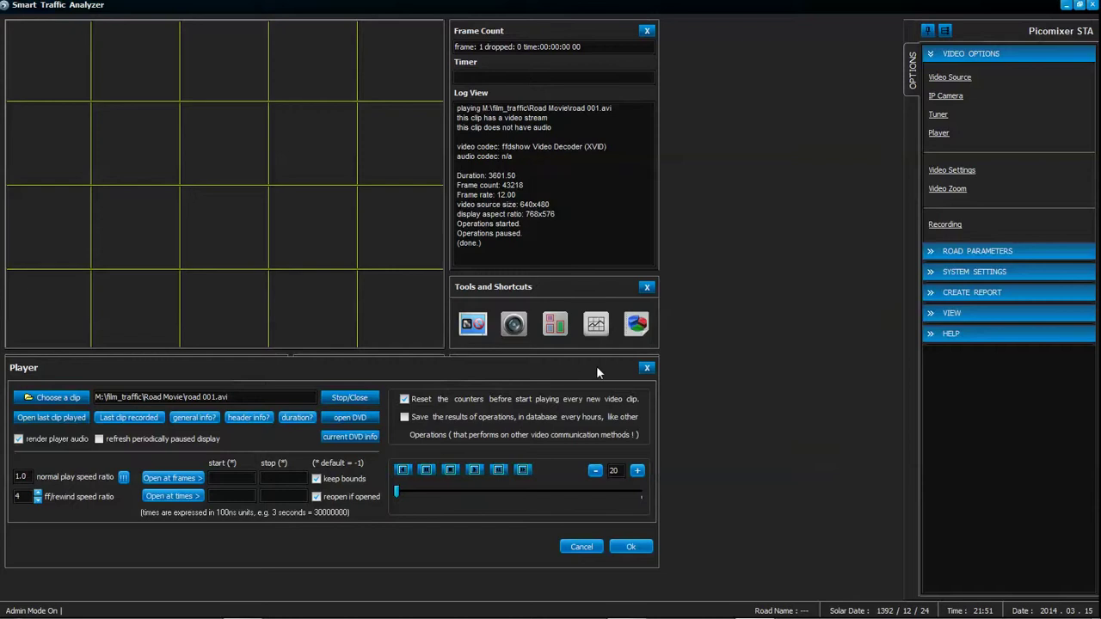
drag(628, 368, 630, 288)
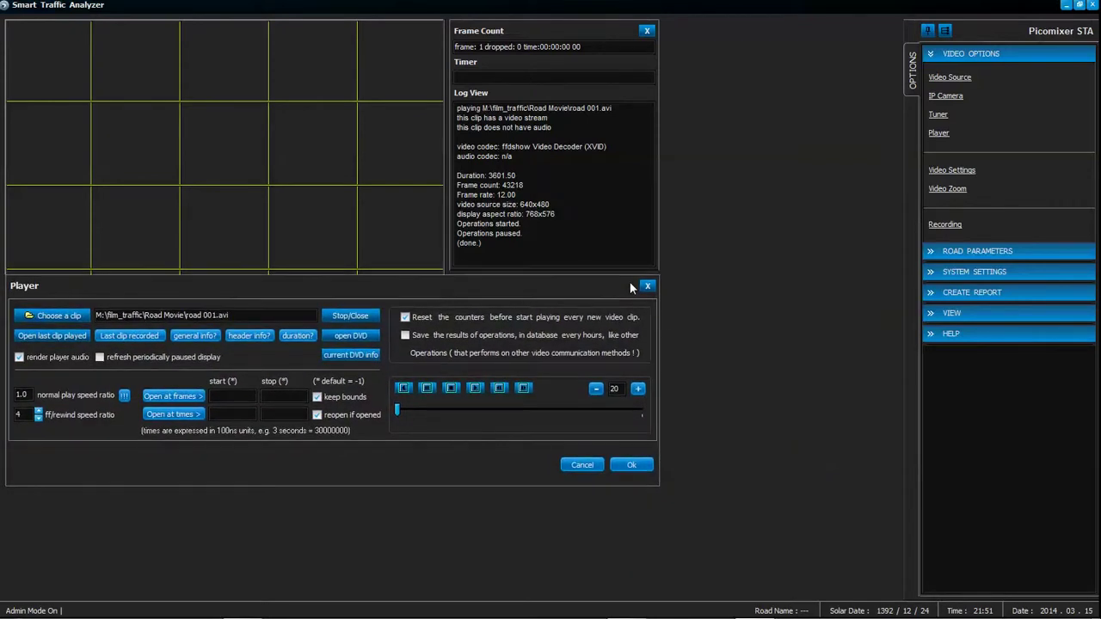
- Review the video settings, video zoom and recording options, then close the Recording window
click(952, 172)
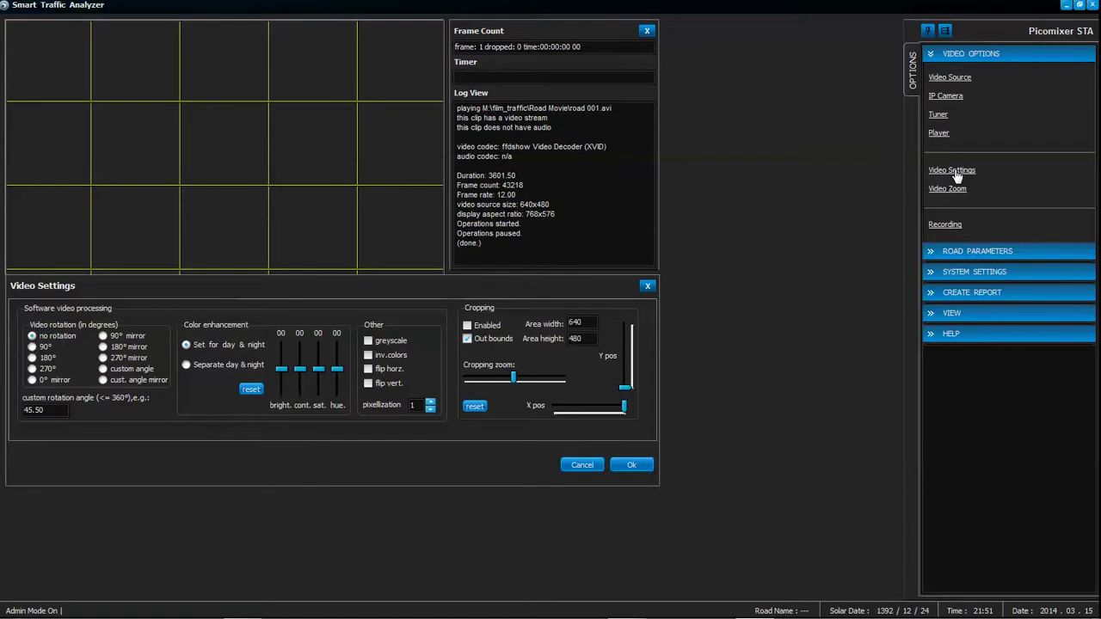
click(958, 192)
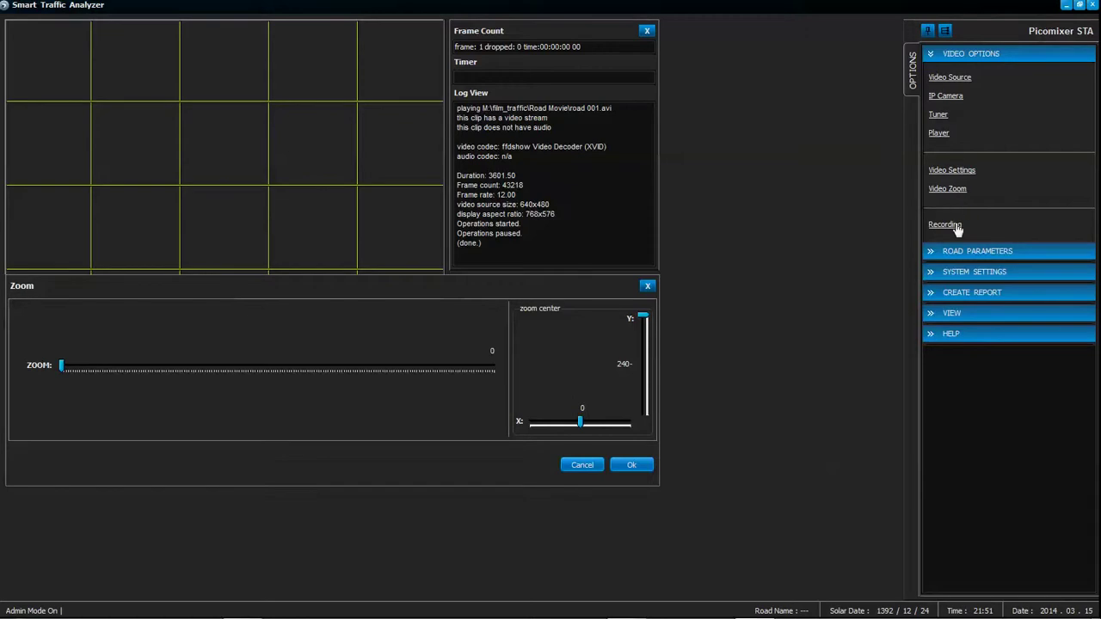
click(955, 227)
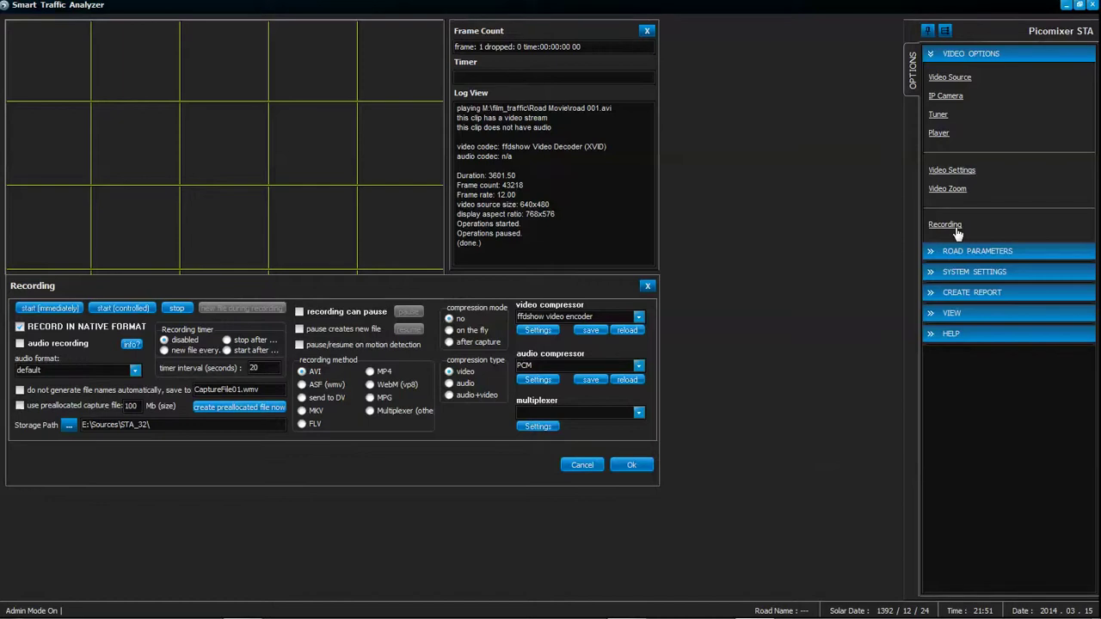
click(648, 287)
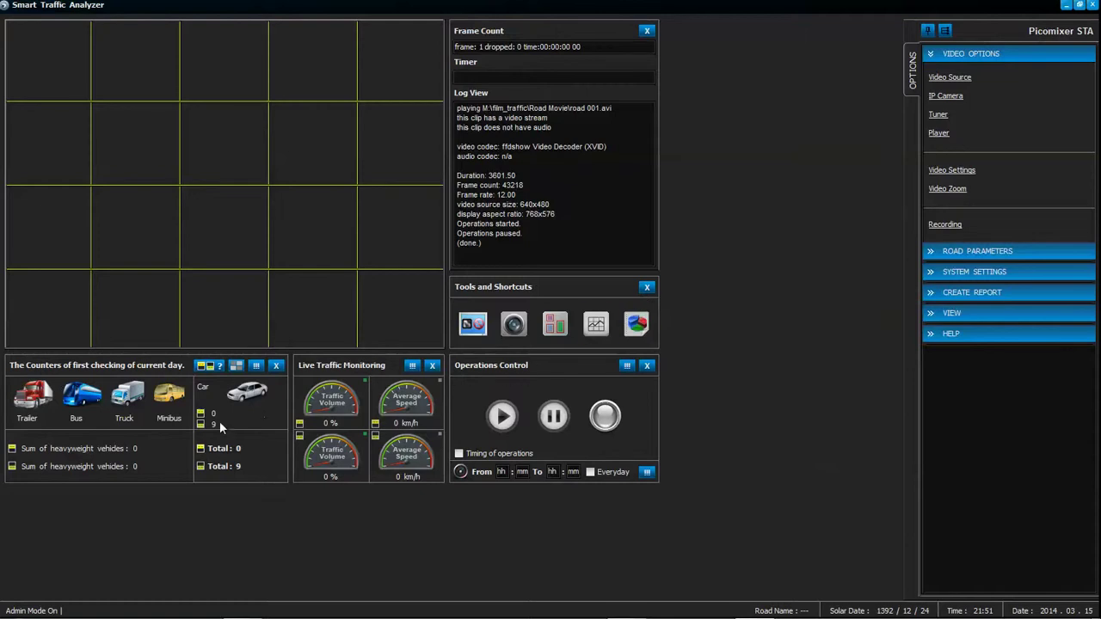
- Switch the current day's vehicle counters to separate counts for bus, minibus, trailer and truck
click(236, 366)
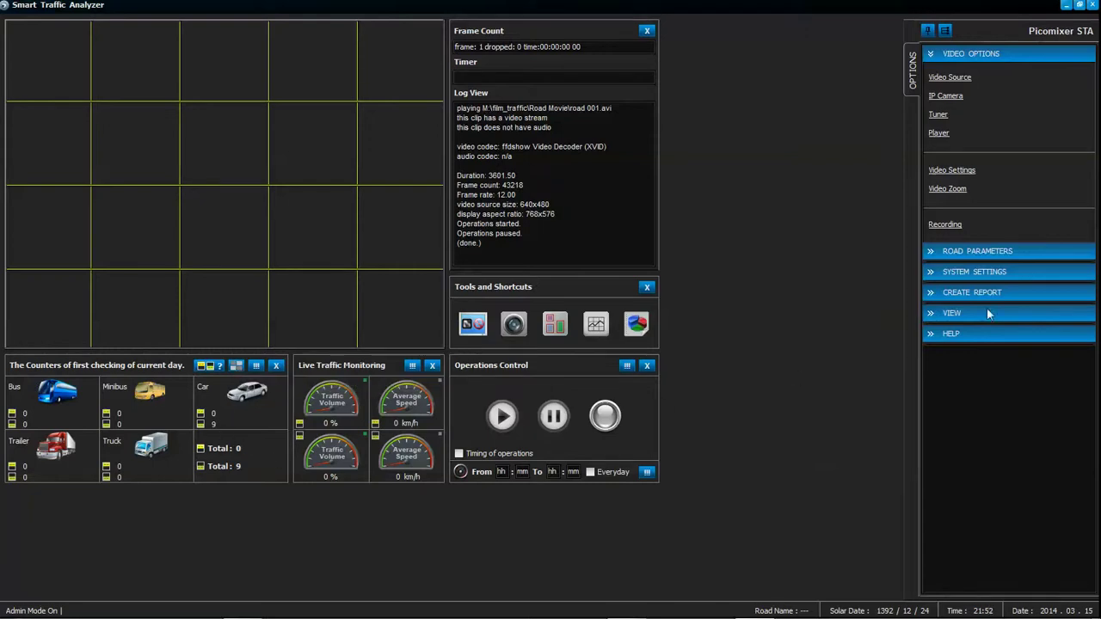
- Review the road parameters from road name and general process settings through vehicle size, speed, diversity, detection and classification to traffic volume and average speed
click(1071, 251)
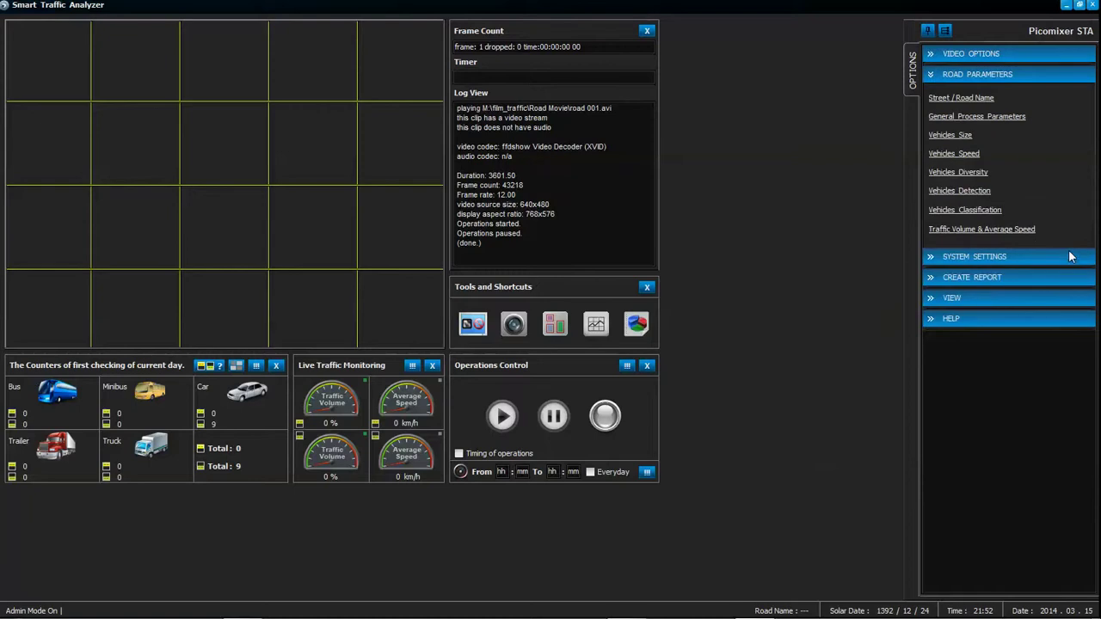
click(988, 100)
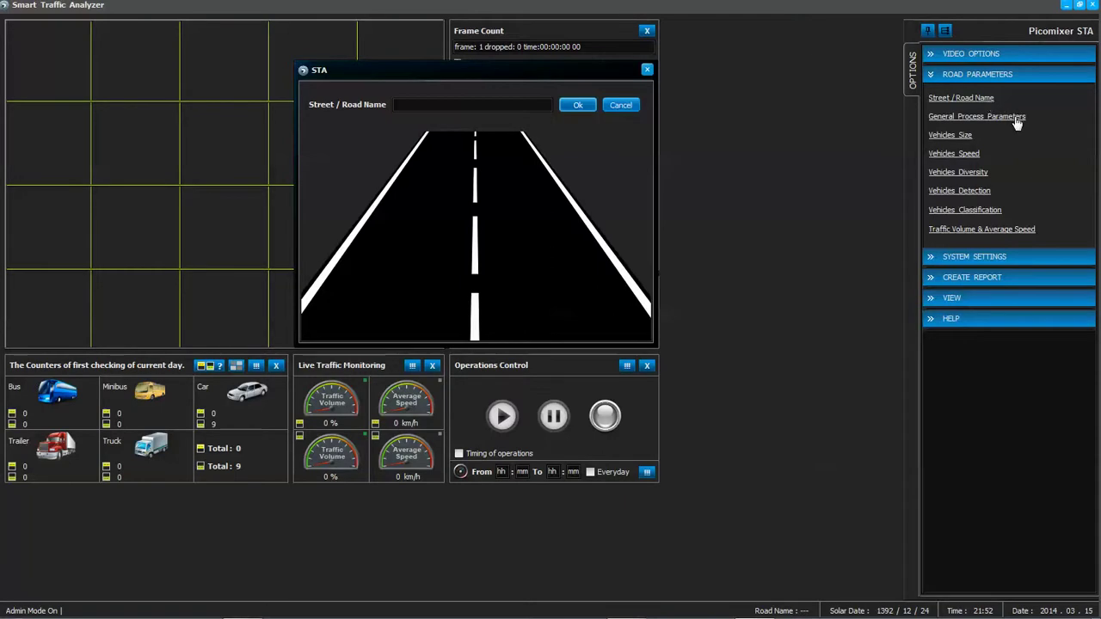
click(1017, 122)
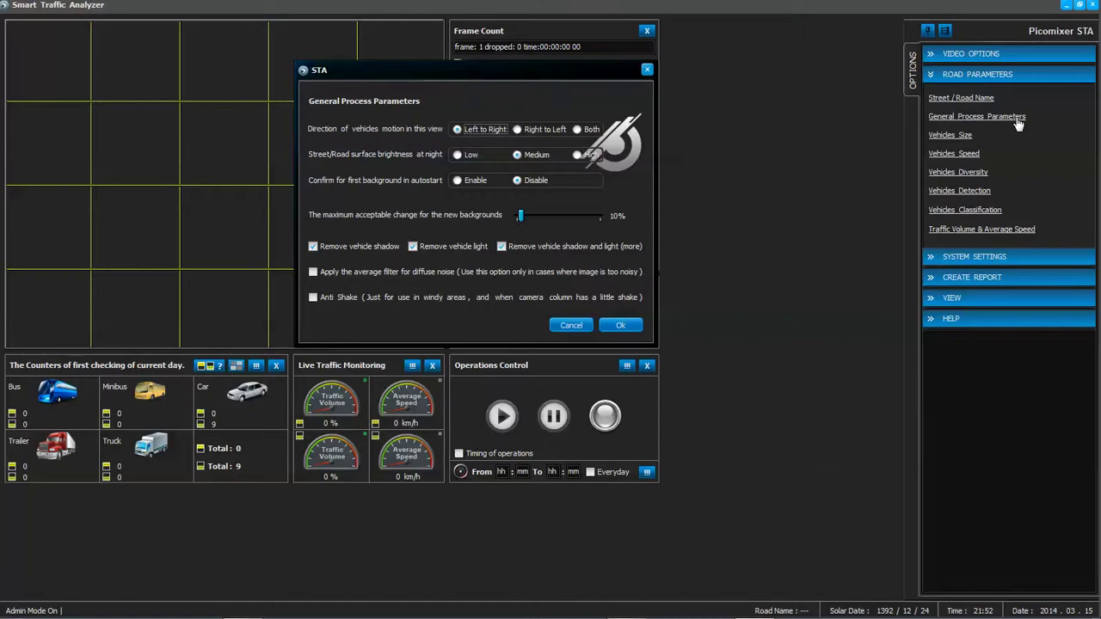
click(951, 135)
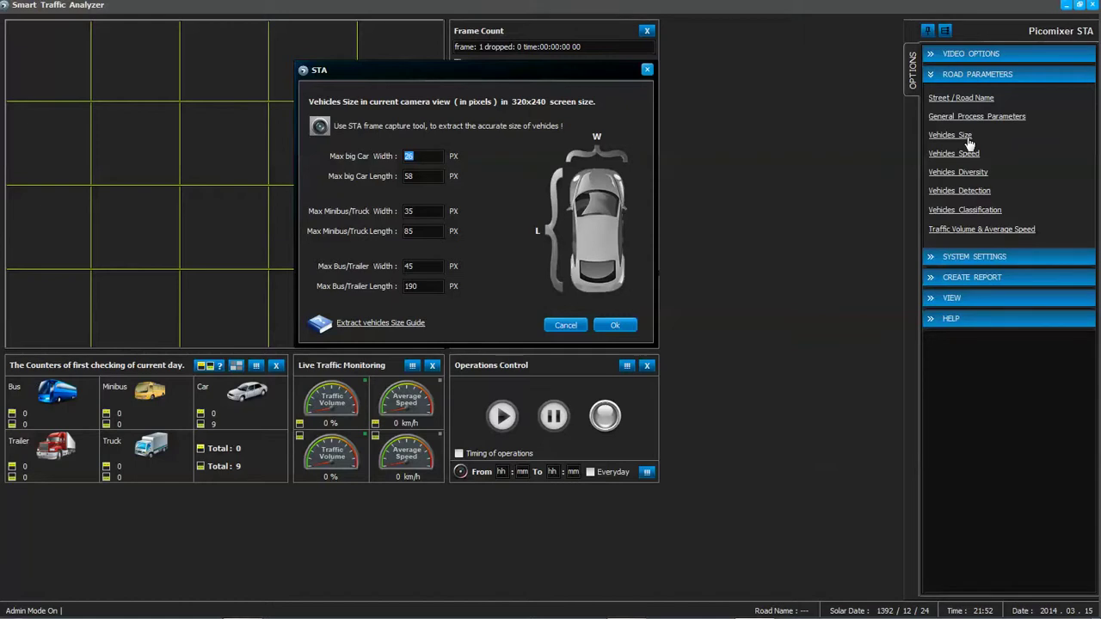
click(972, 156)
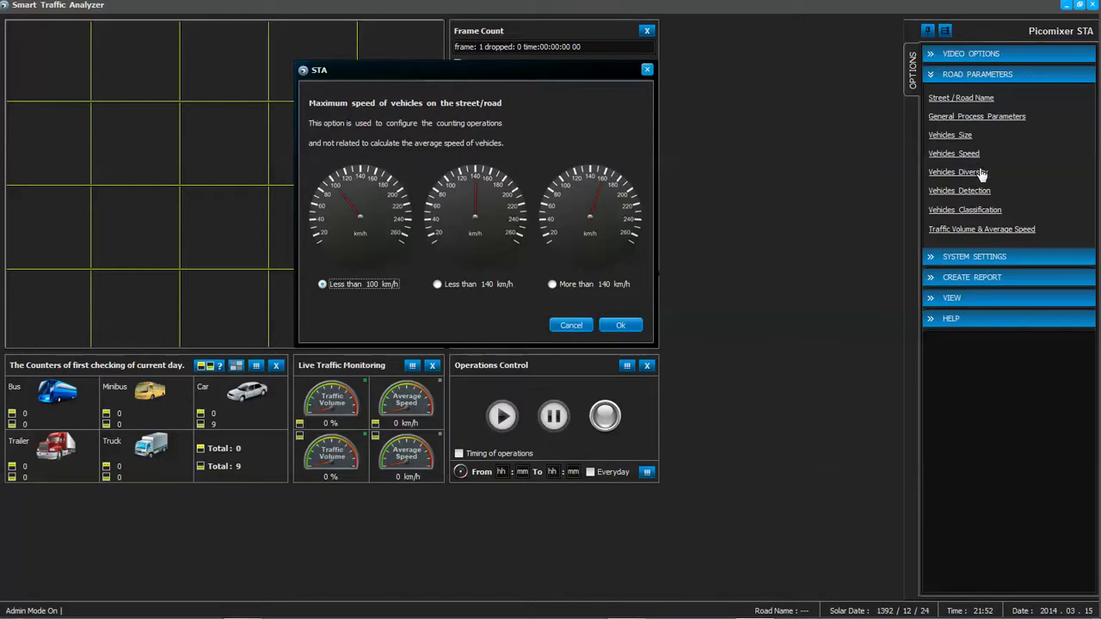
click(984, 175)
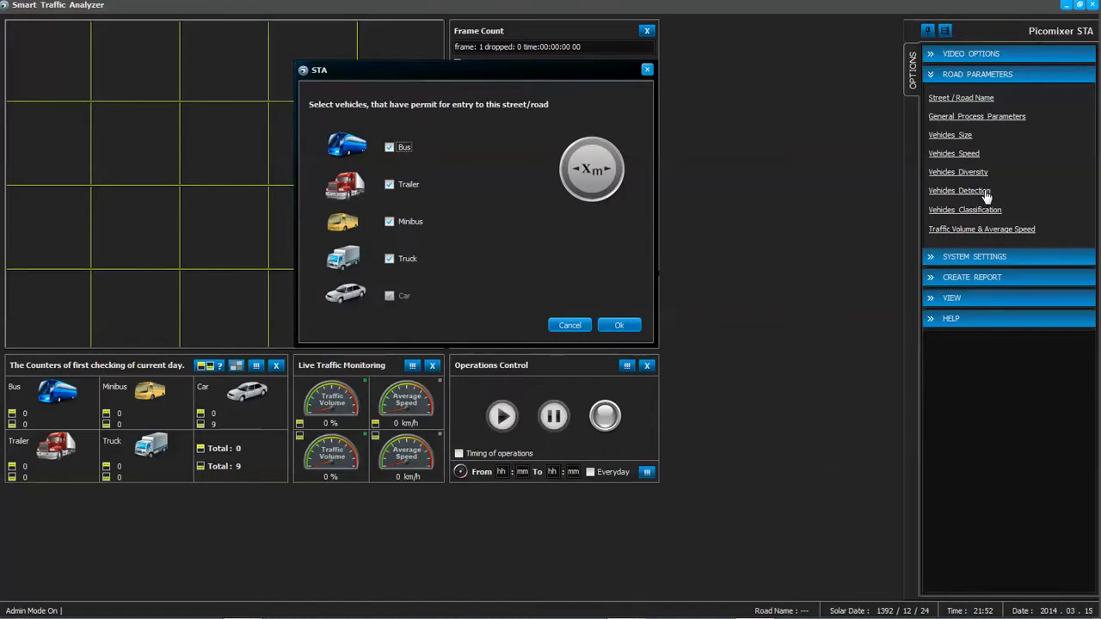
click(986, 192)
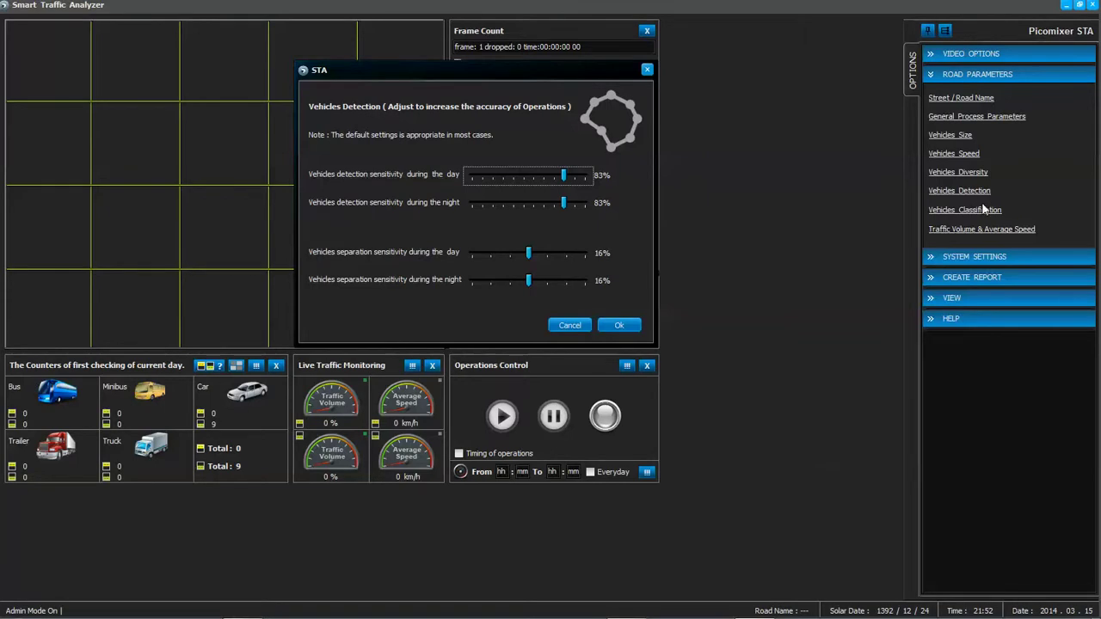
click(991, 213)
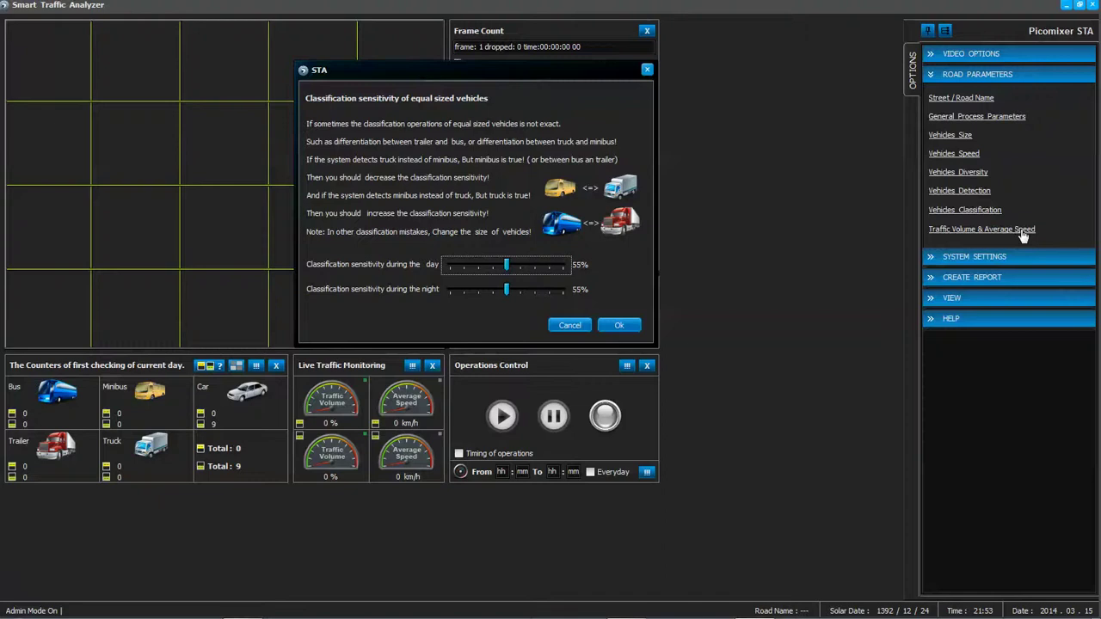
click(1022, 232)
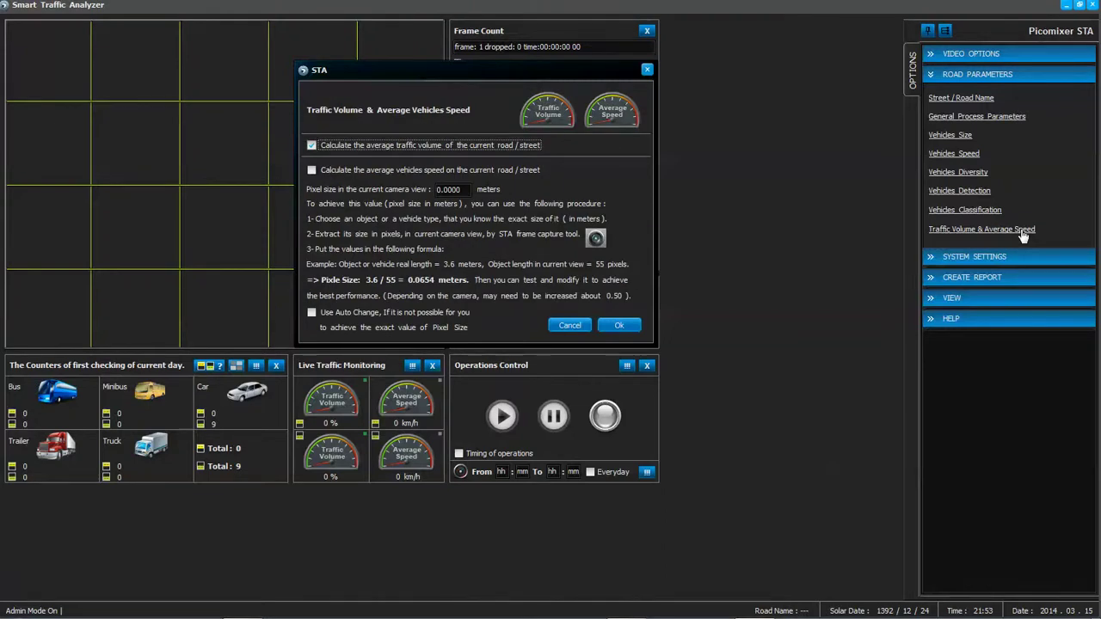
- Review the system settings for admin password, program run parameters, program appearance and data backup, and close the backup window
click(1056, 256)
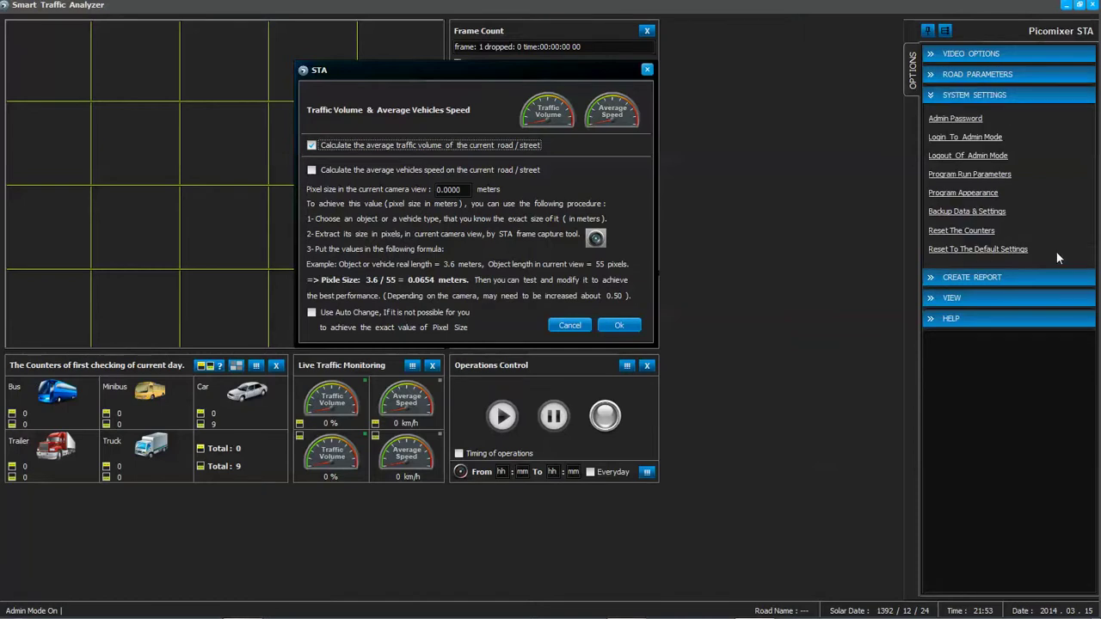
click(976, 122)
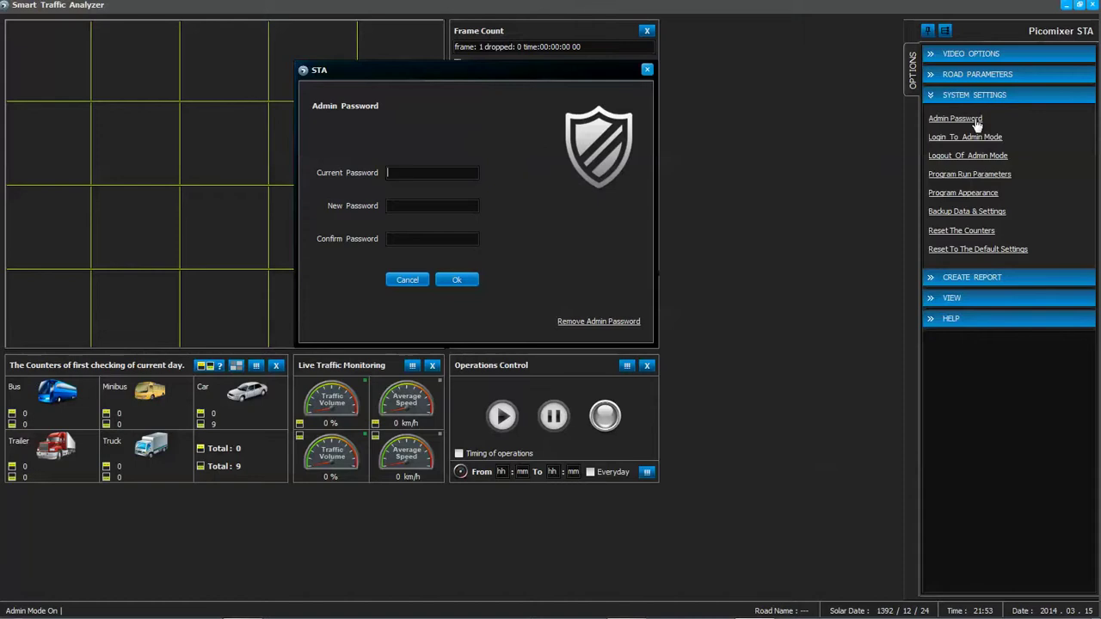
click(1005, 175)
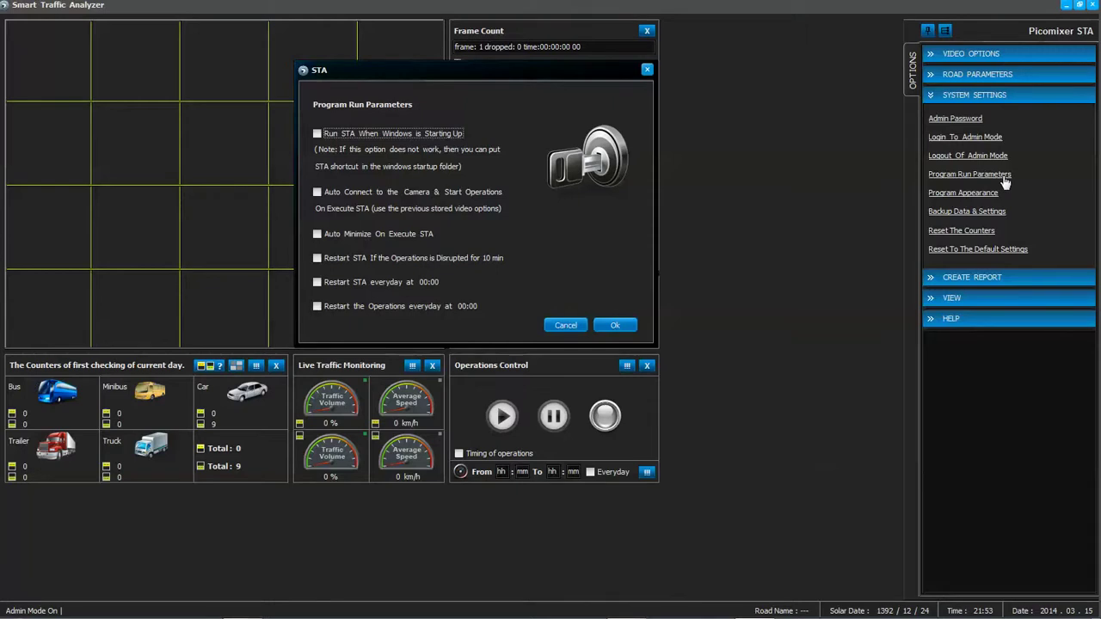
click(996, 196)
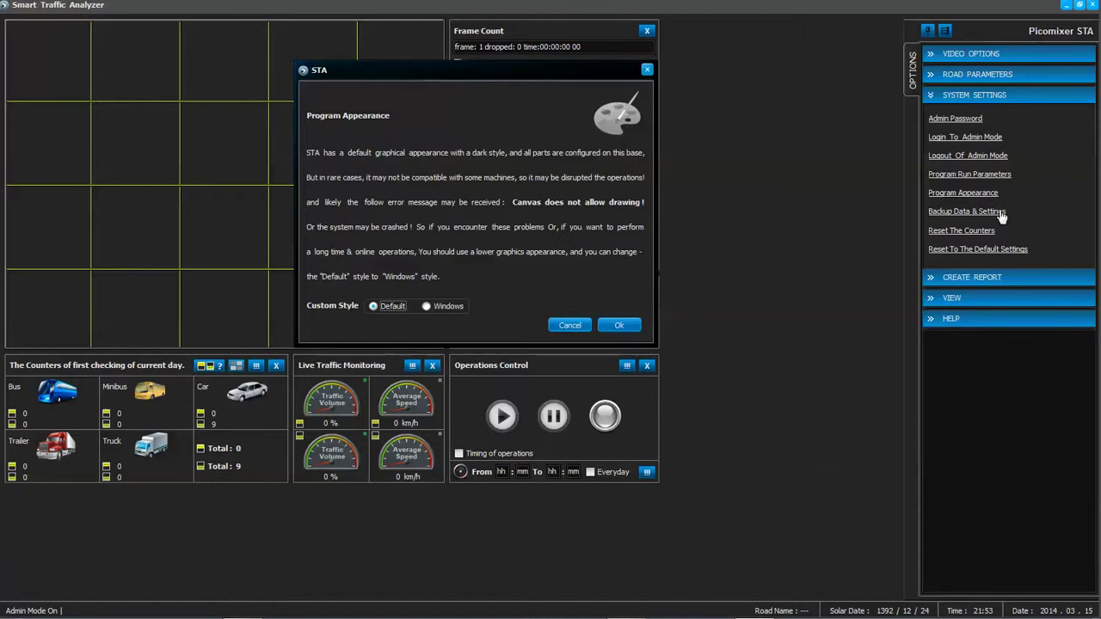
click(1001, 215)
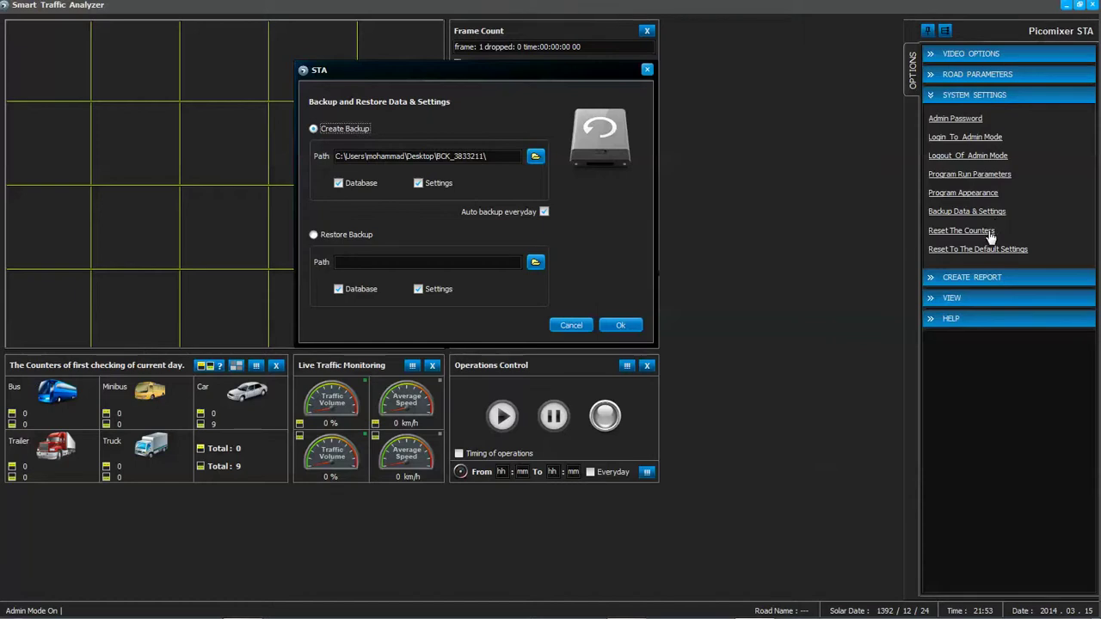
click(999, 277)
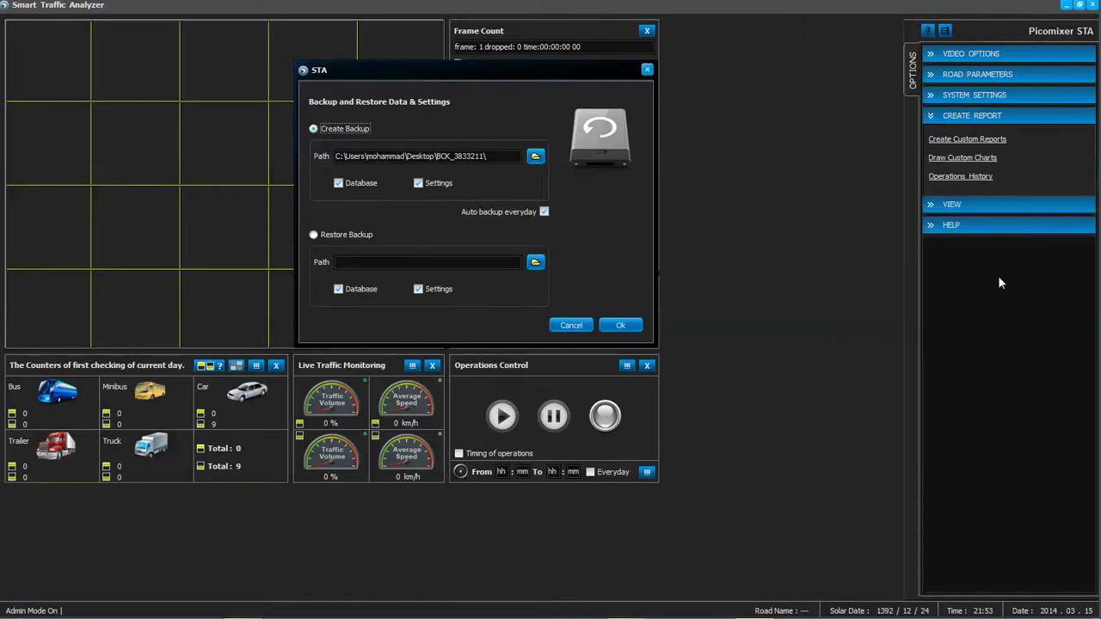
click(647, 70)
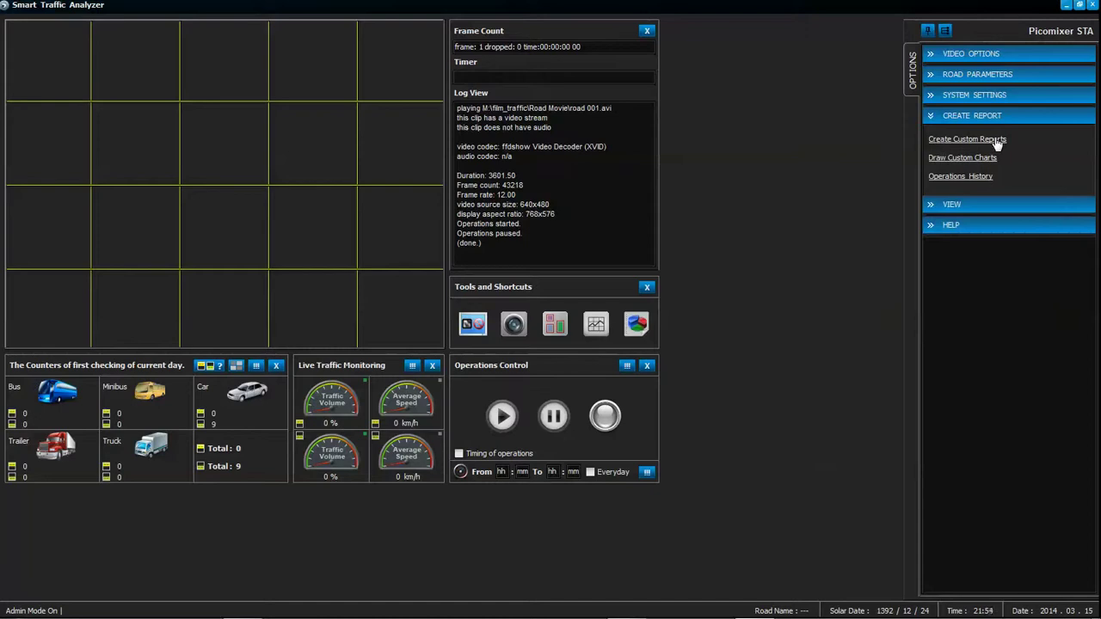
- Look over the custom reports, custom charts and operations history, closing each window after viewing it
click(966, 139)
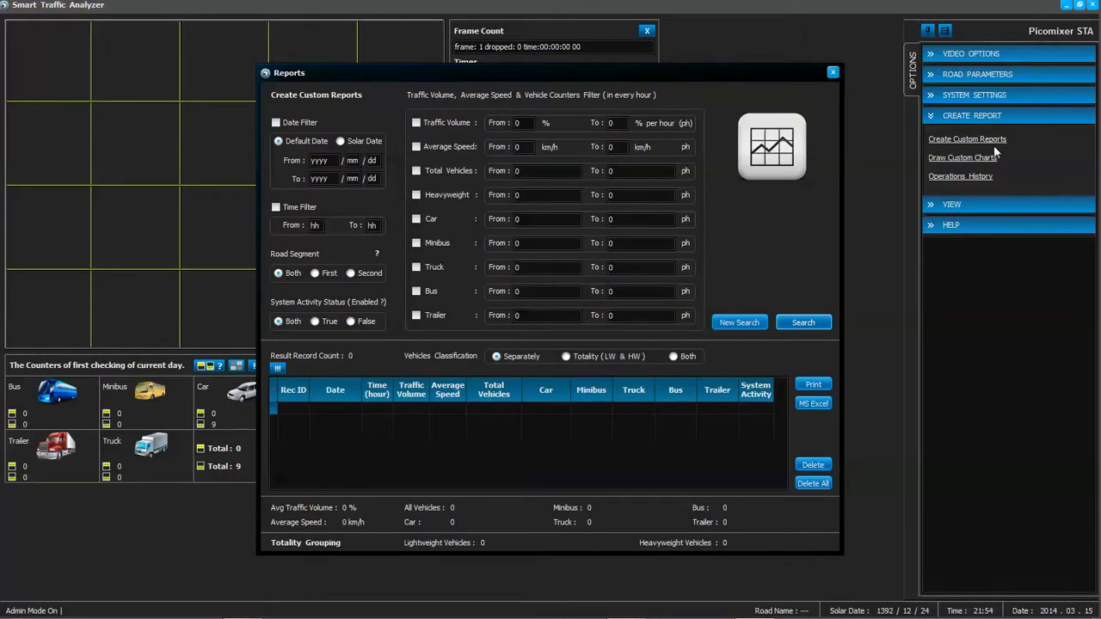
click(833, 72)
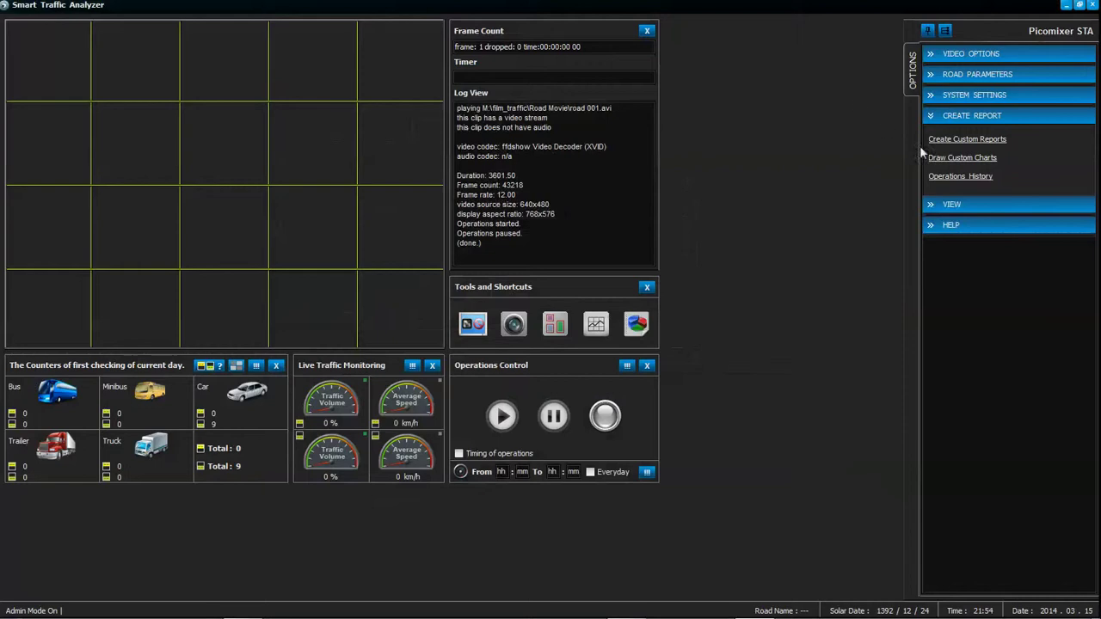
click(985, 159)
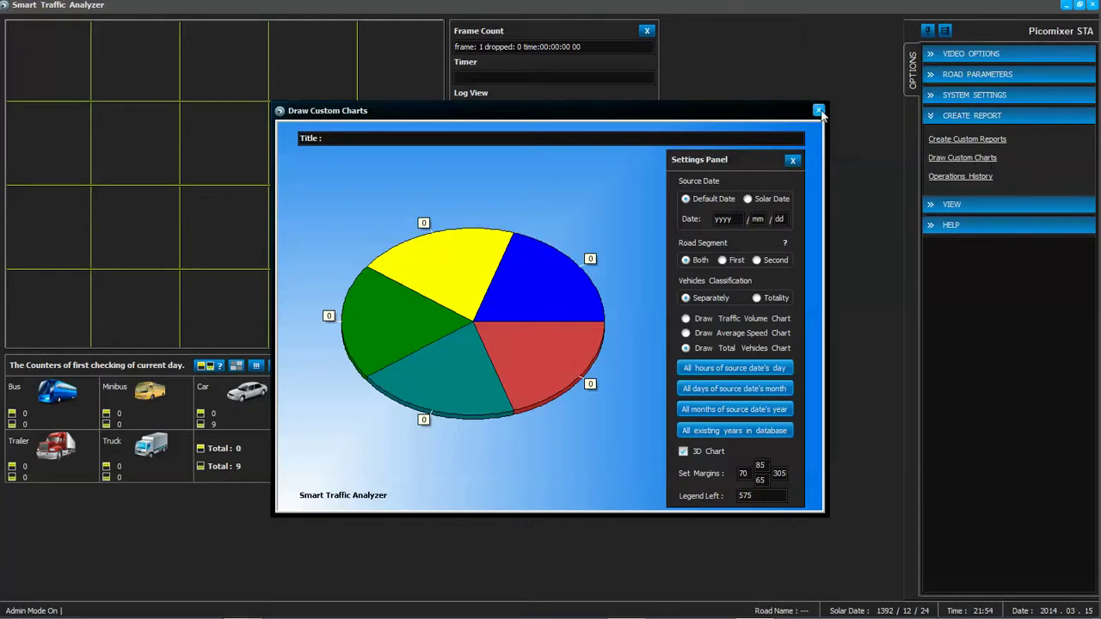
click(819, 111)
click(953, 180)
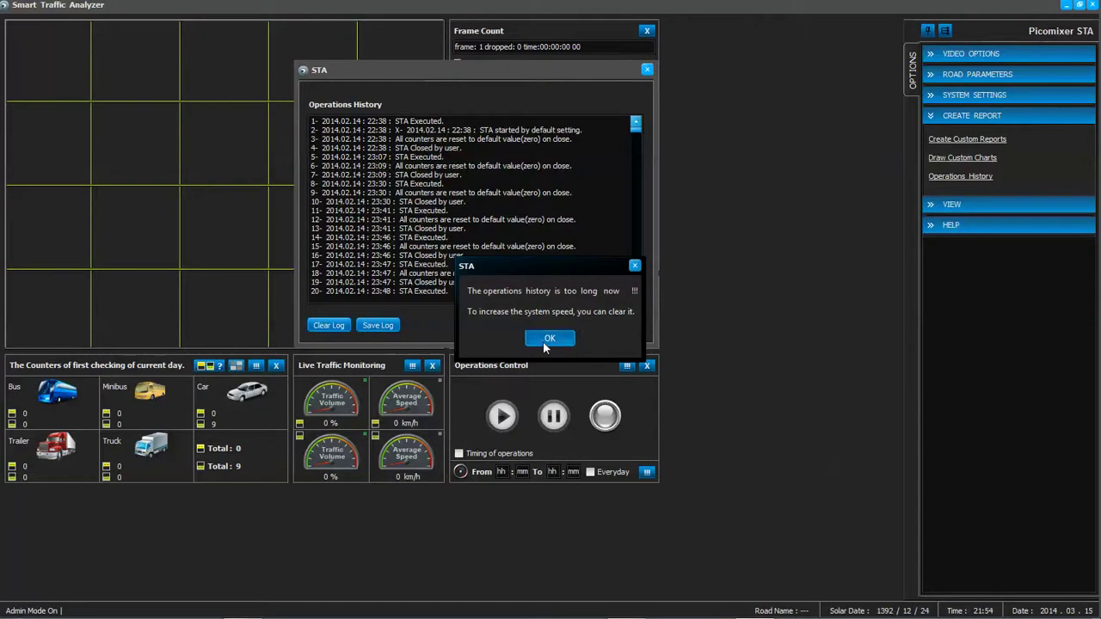
click(547, 342)
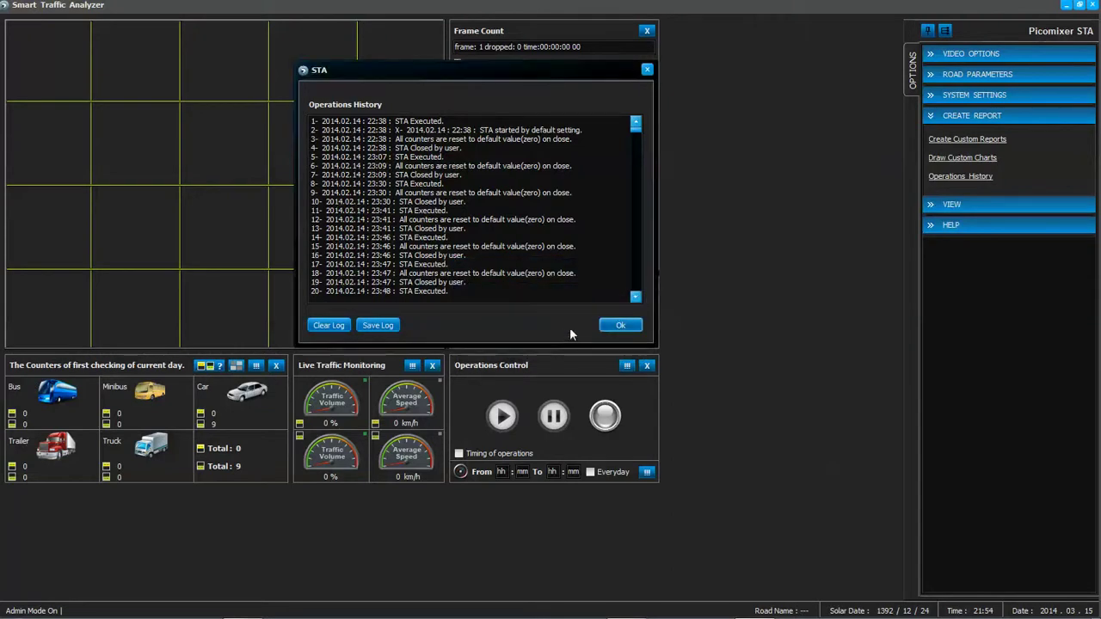
click(647, 76)
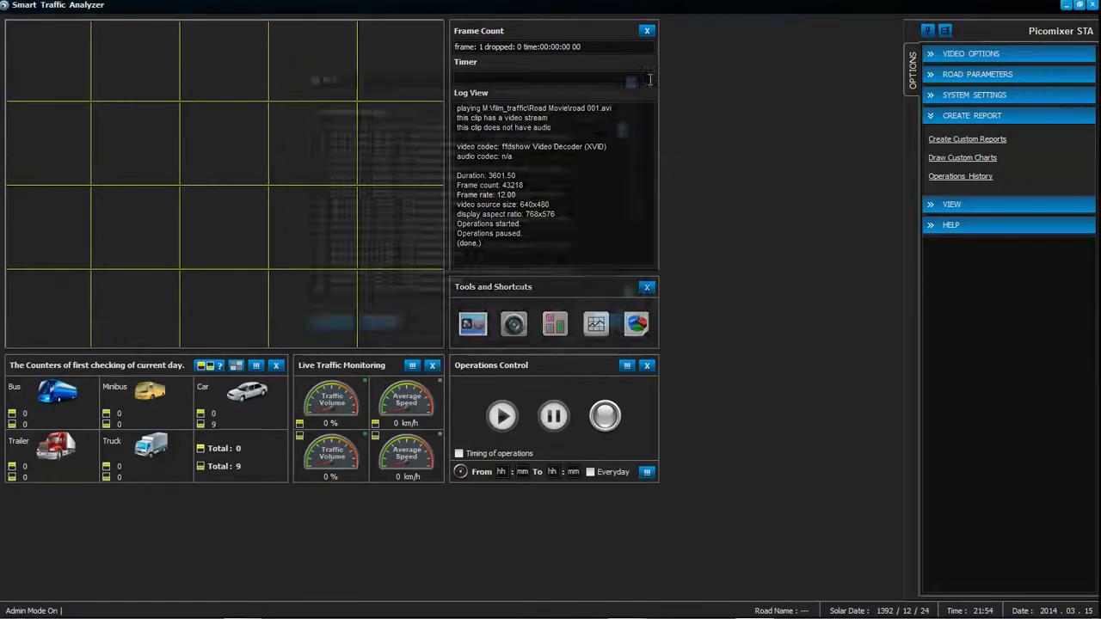
- View the STA user manual and the About Picomixer information, and close both windows
click(964, 226)
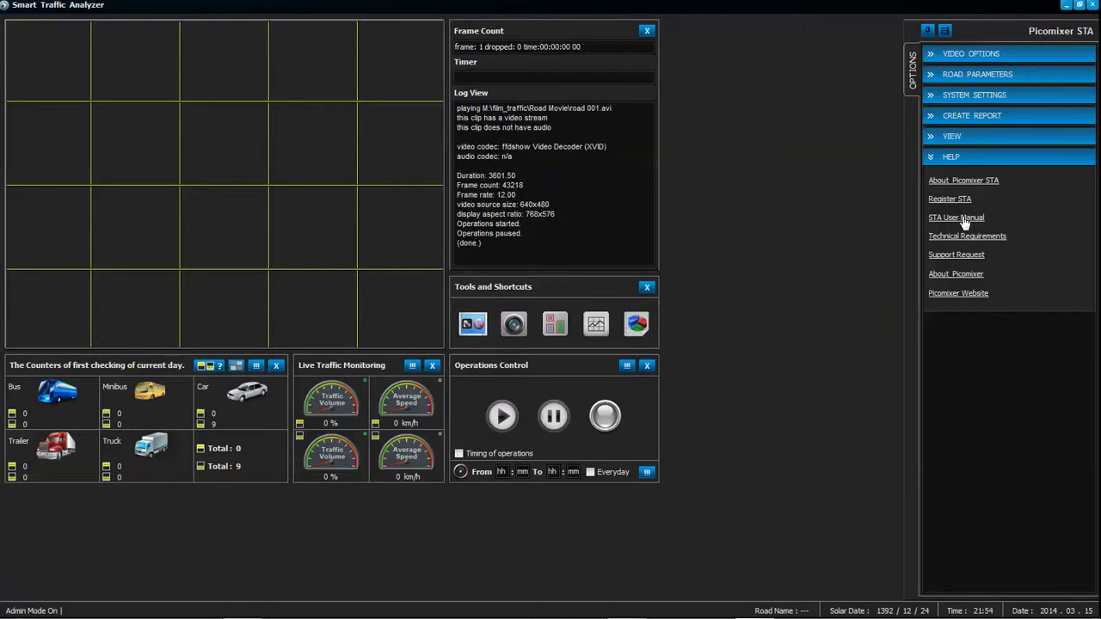
click(961, 218)
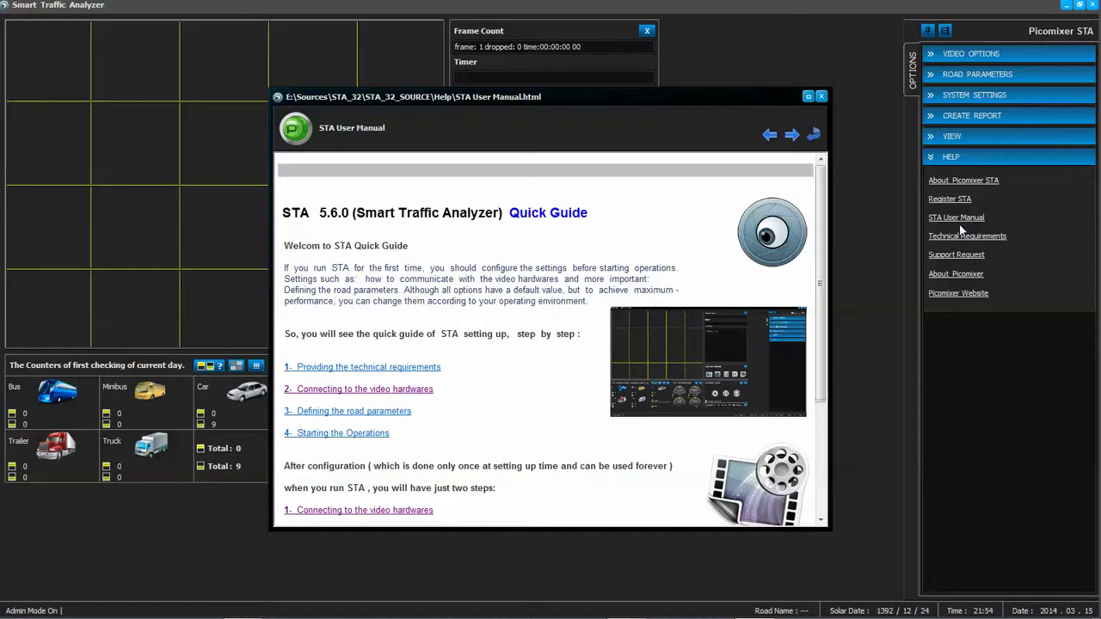
click(971, 277)
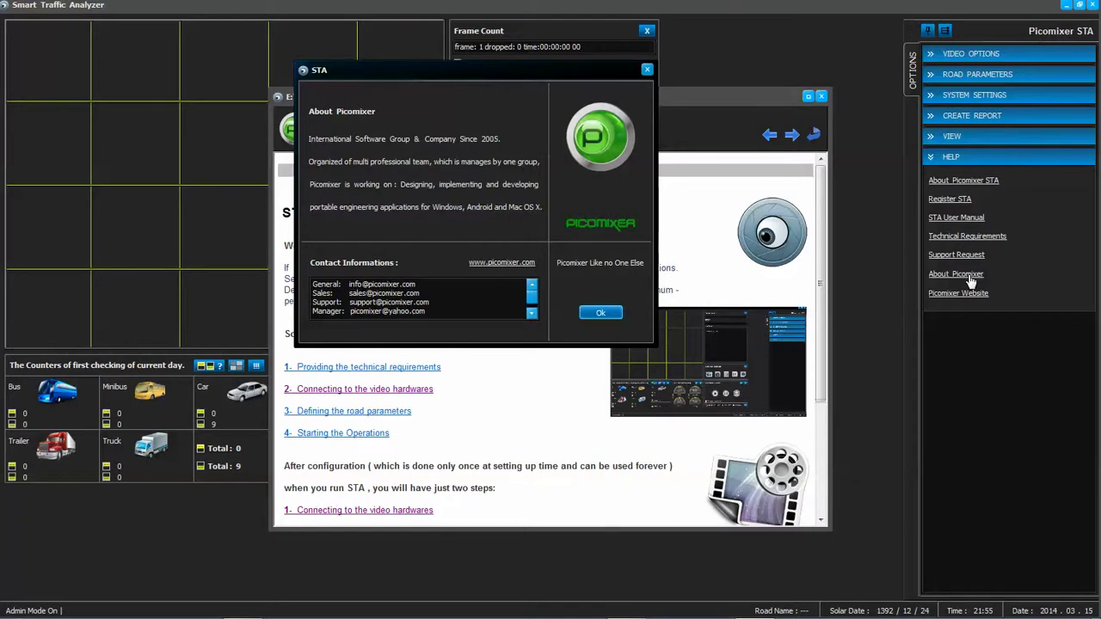
click(616, 320)
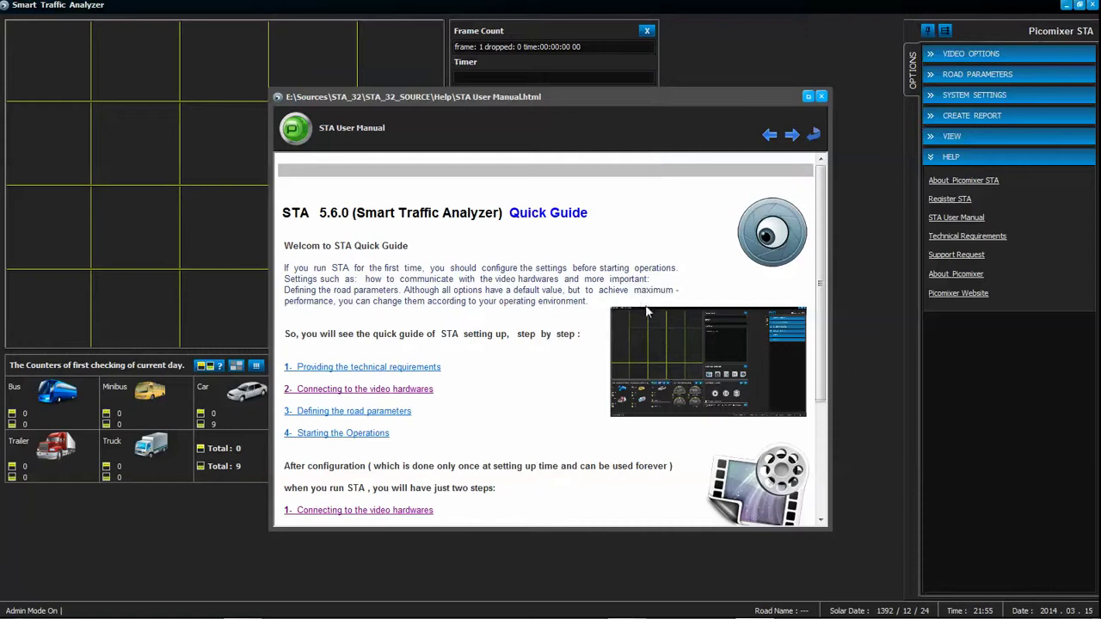
click(821, 97)
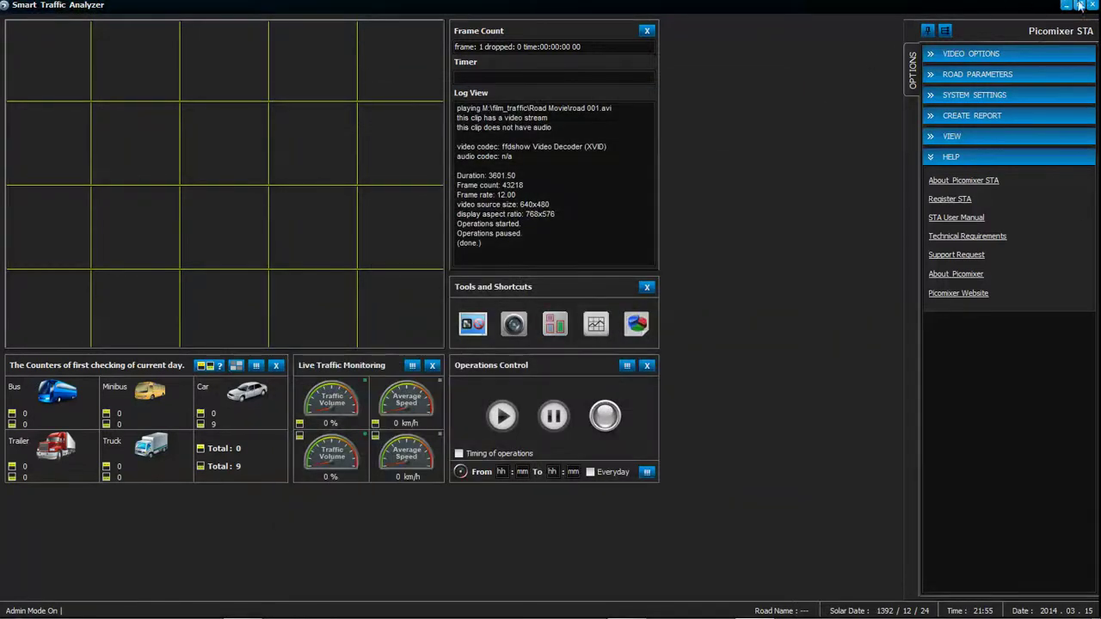
- Close Smart Traffic Analyzer
click(1093, 5)
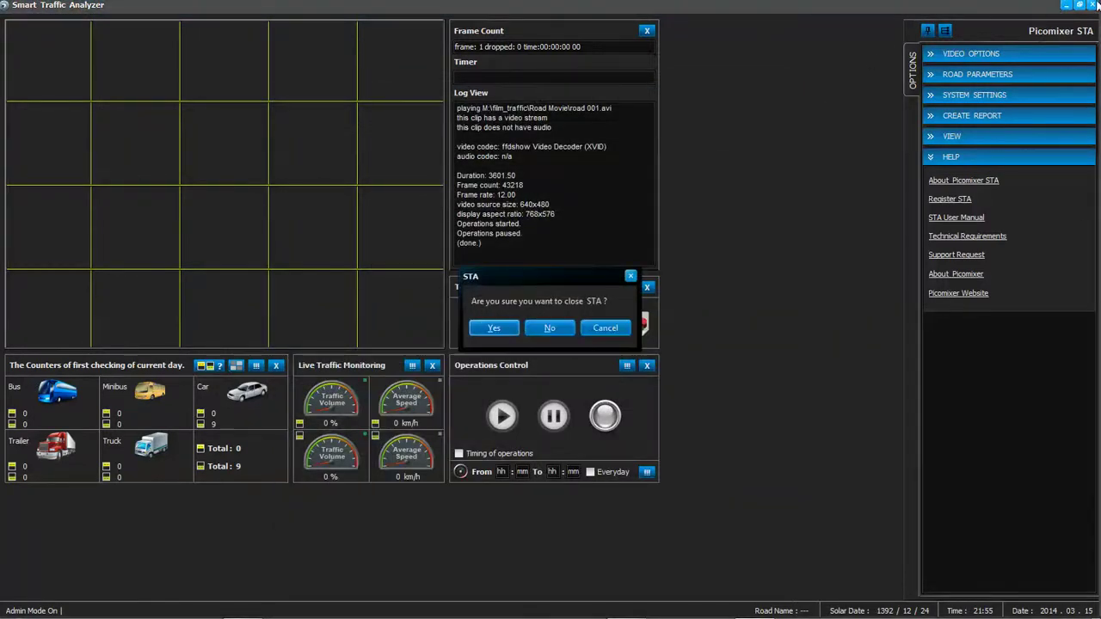